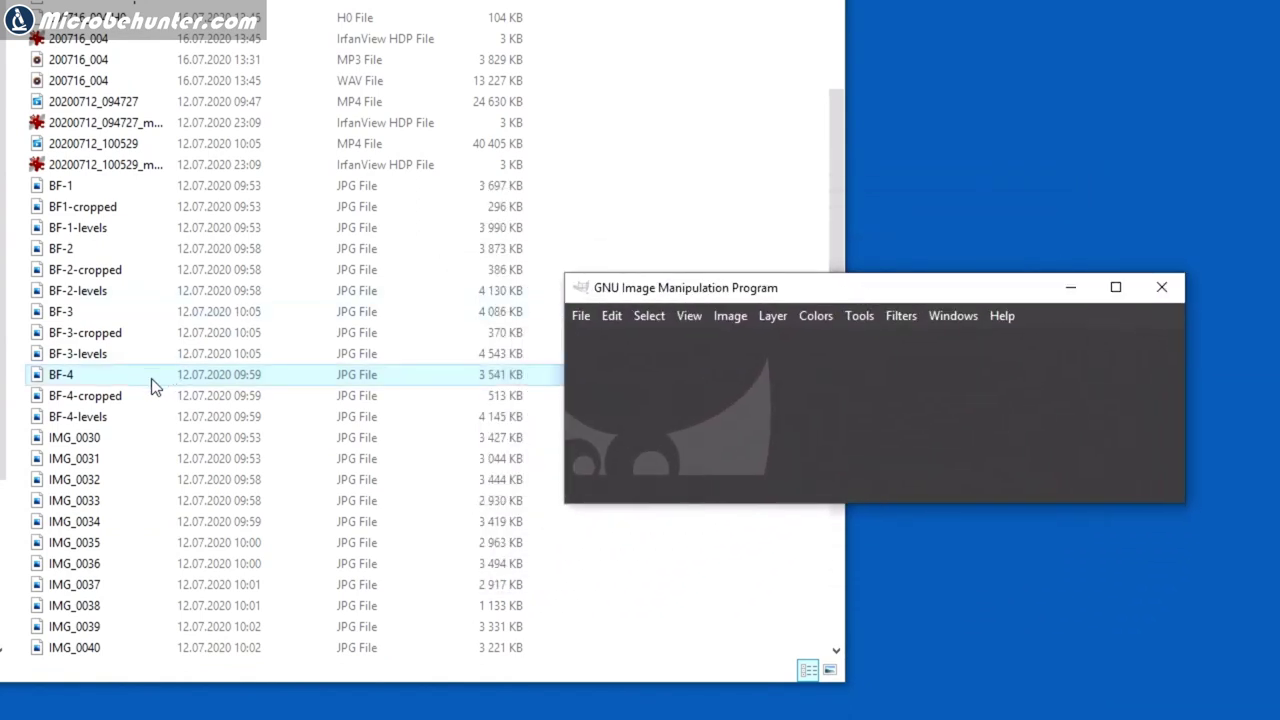
Drag BF-4.jpg from the photo folder into the GIMP window
{"action": "left_click_drag", "start_coordinate": [153, 381], "coordinate": [731, 397]}
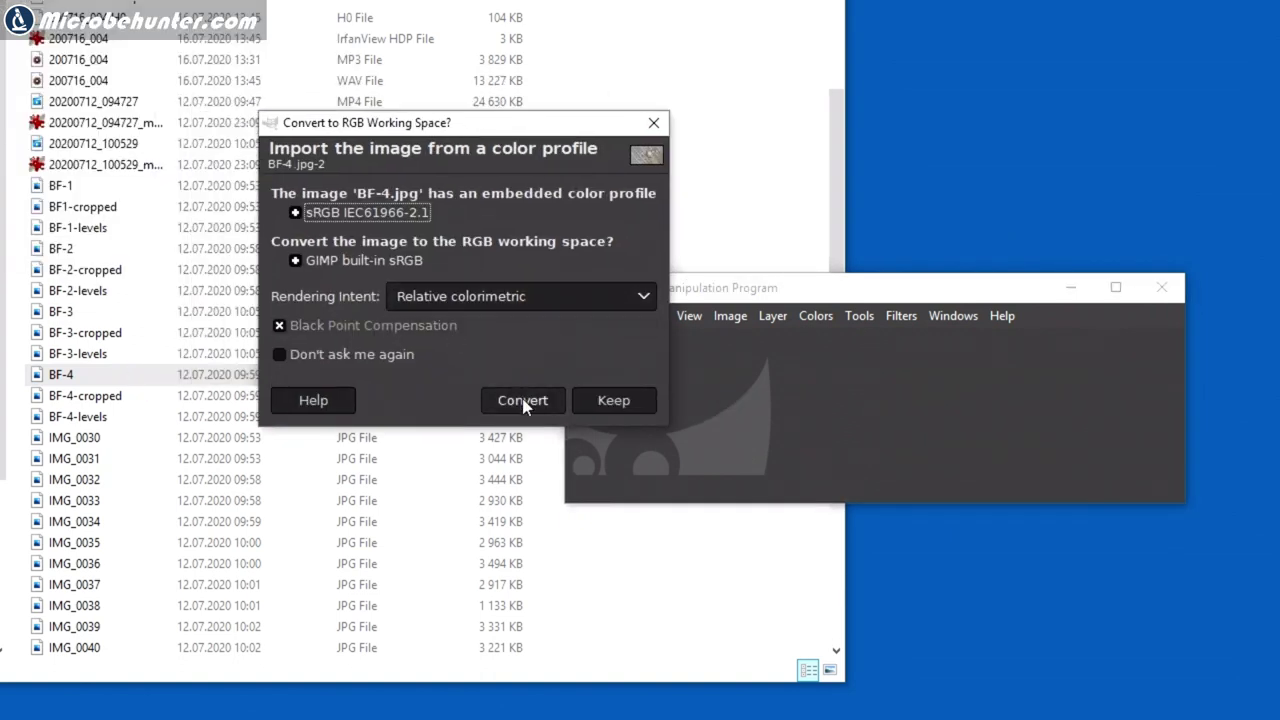
Convert BF-4.jpg to the built-in sRGB working space and maximize its window
{"action": "left_click", "coordinate": [522, 401]}
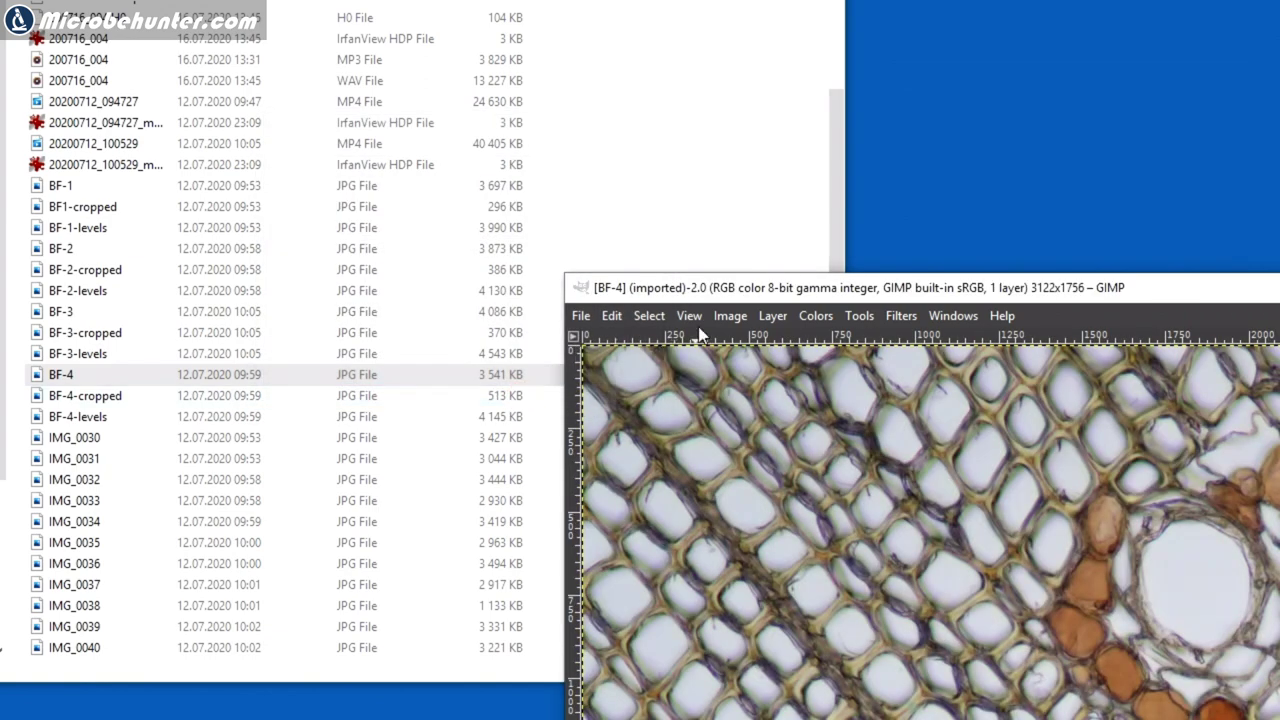
{"action": "left_click_drag", "start_coordinate": [717, 292], "coordinate": [202, 28]}
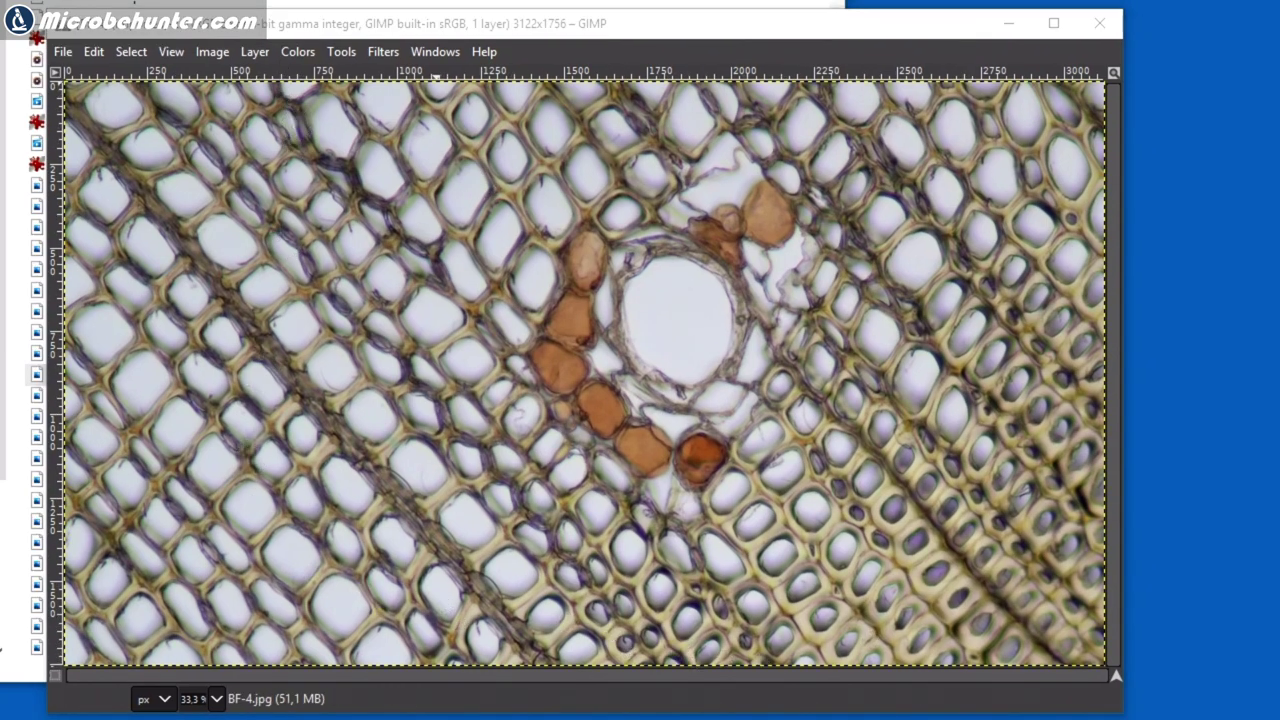
{"action": "key", "text": "super+Up"}
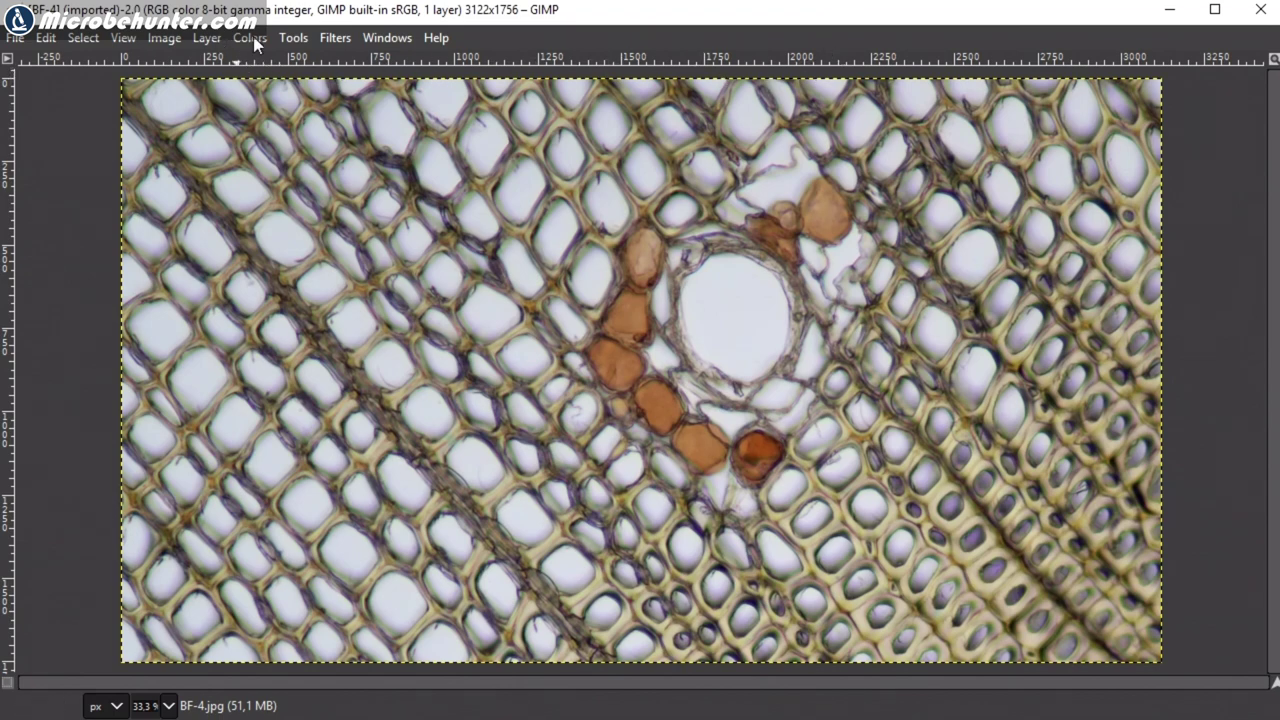
Bring up Colors > Levels for BF-4.jpg, showing its Value histogram
{"action": "left_click", "coordinate": [292, 38]}
{"action": "mouse_move", "coordinate": [264, 44]}
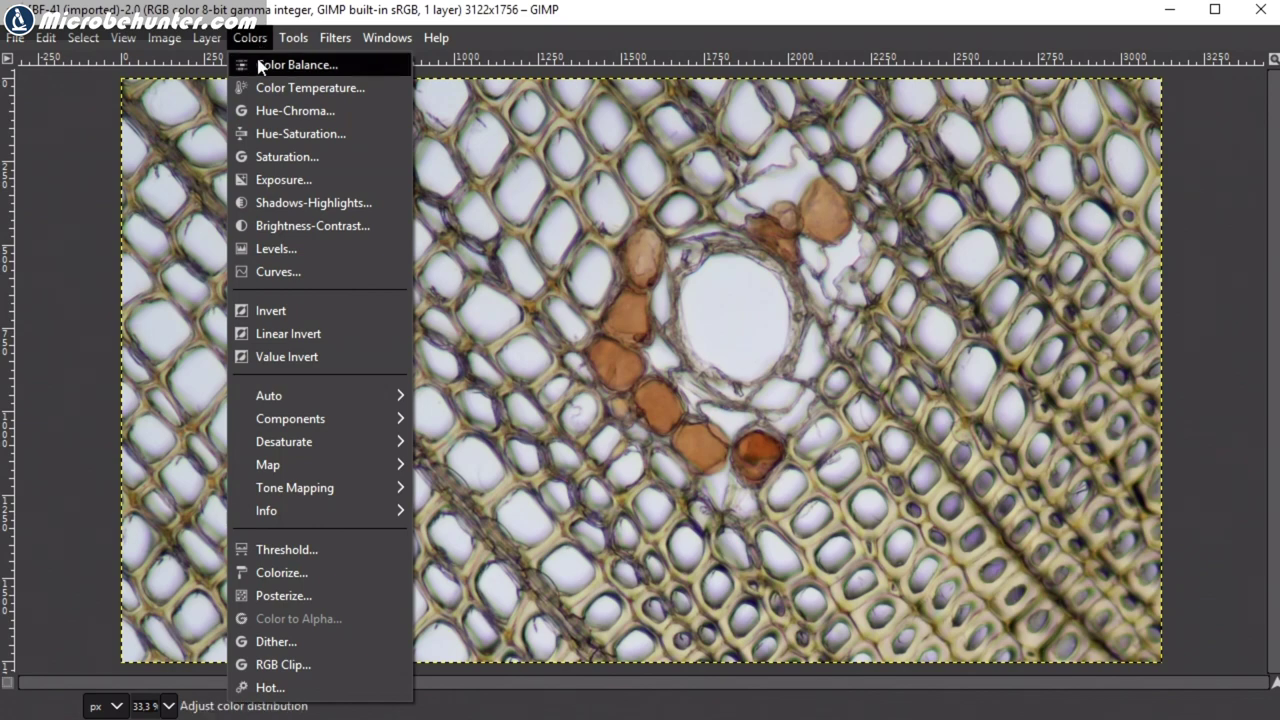
{"action": "left_click", "coordinate": [276, 249]}
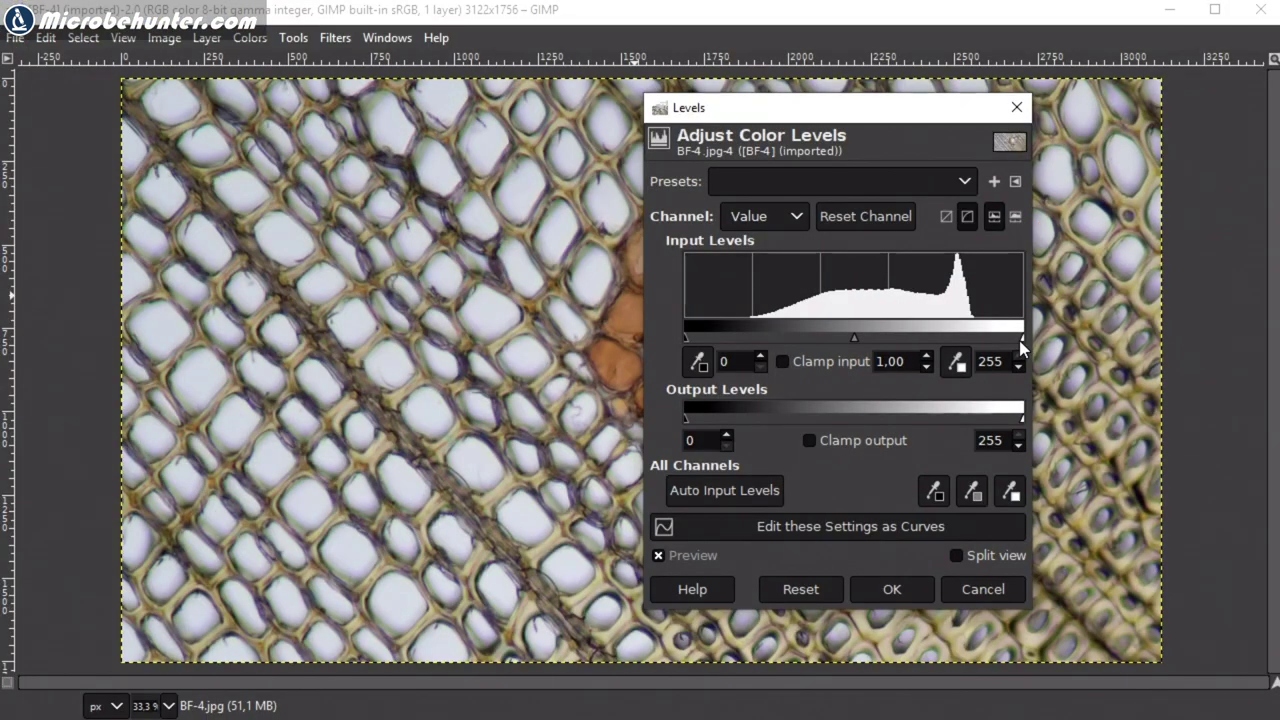
Apply Levels to BF-4 with black input 47, gamma 1.10 and white input 221
{"action": "left_click_drag", "start_coordinate": [1019, 340], "coordinate": [980, 345]}
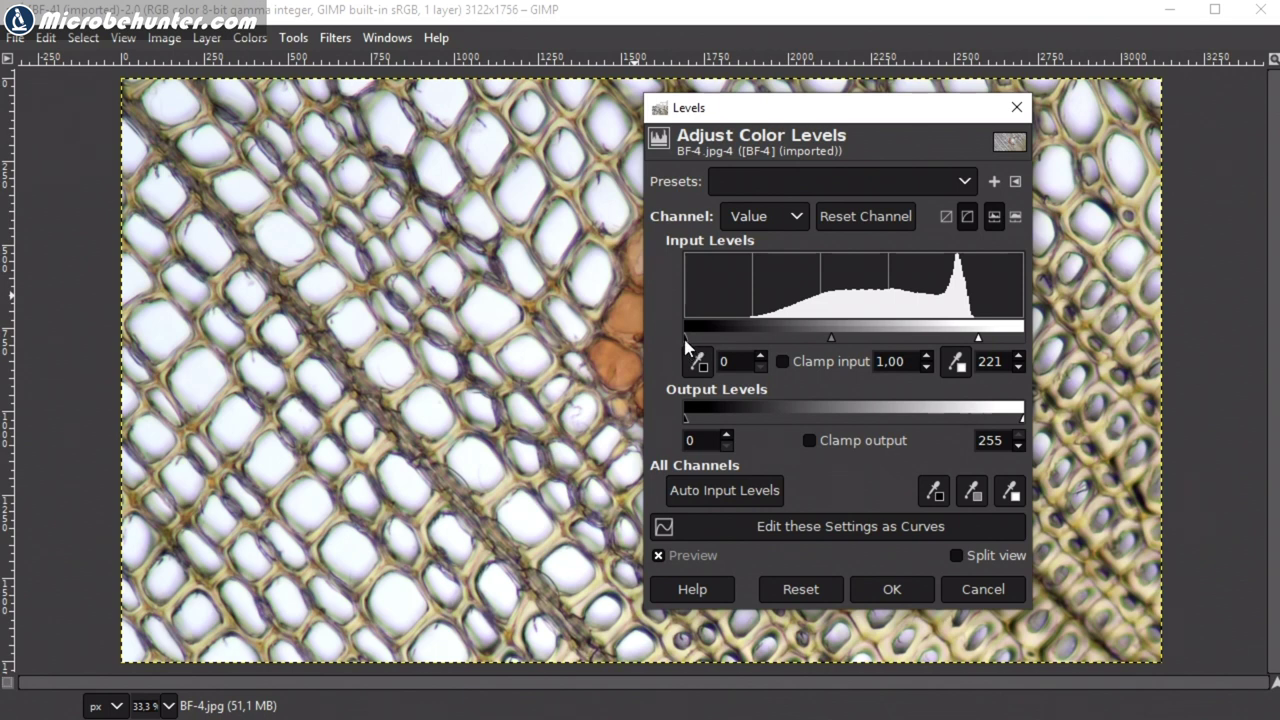
{"action": "left_click_drag", "start_coordinate": [686, 338], "coordinate": [746, 335]}
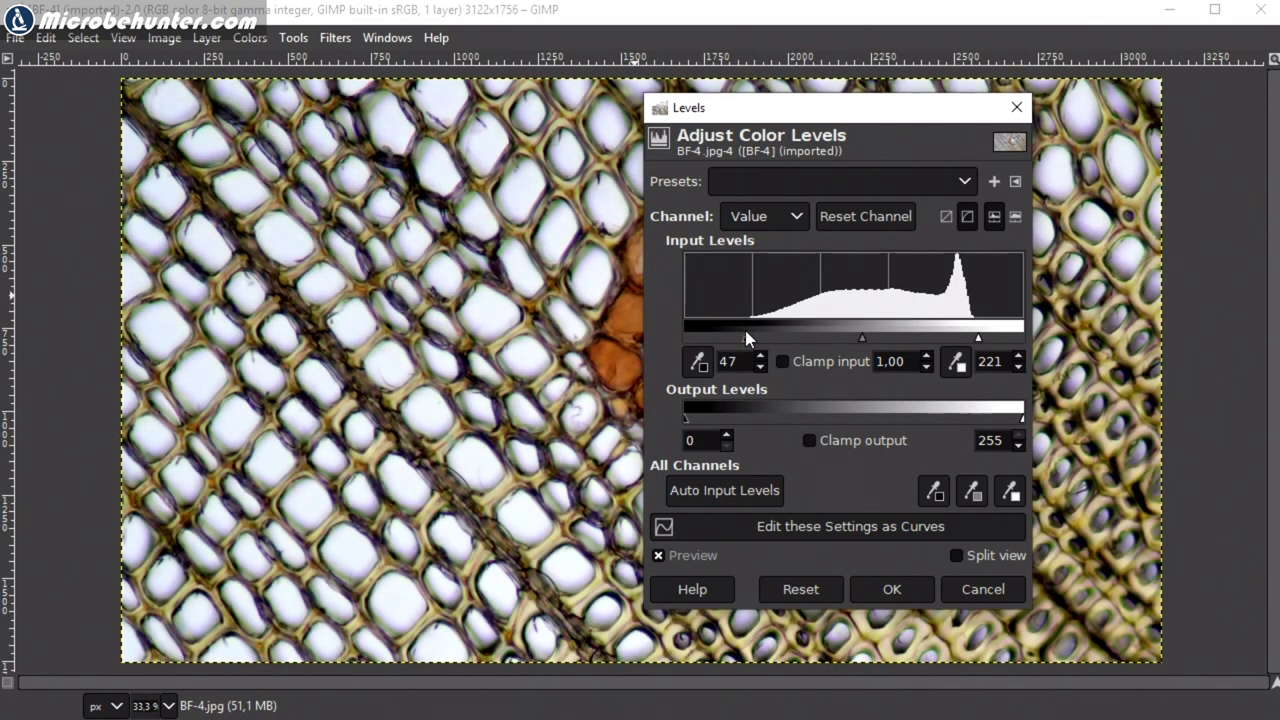
{"action": "left_click_drag", "start_coordinate": [797, 120], "coordinate": [306, 128]}
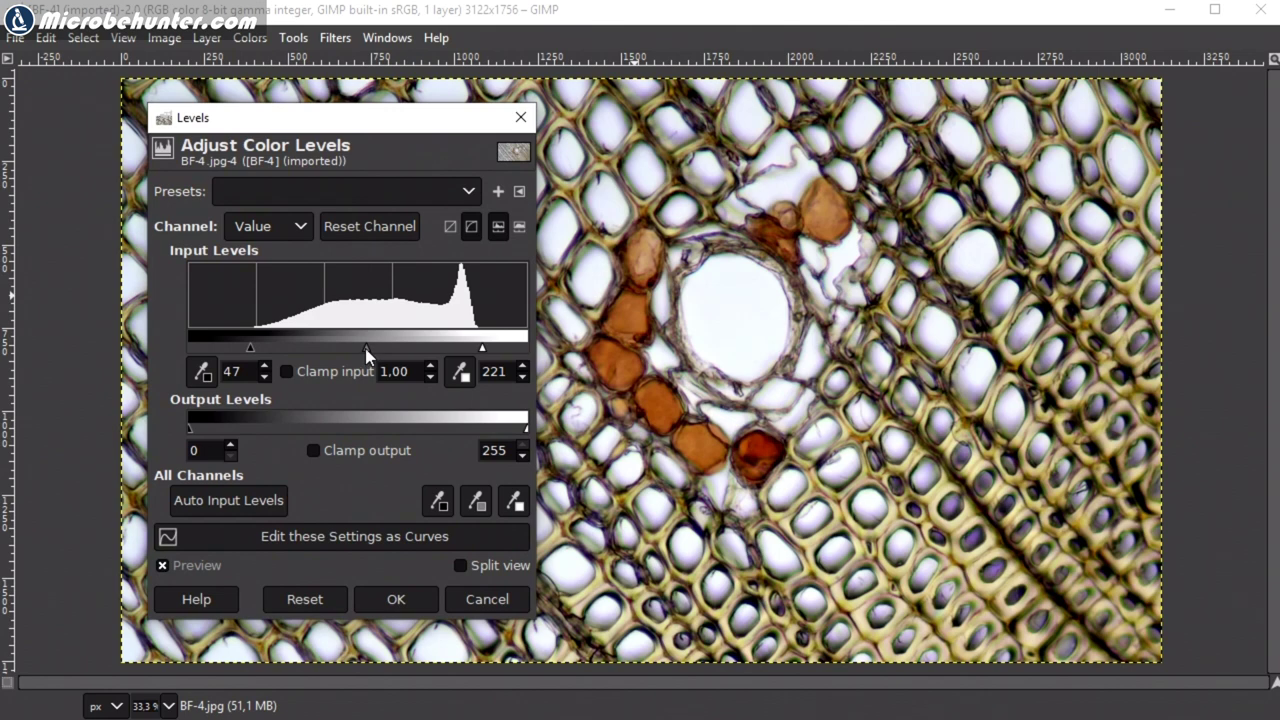
{"action": "mouse_move", "coordinate": [365, 348]}
{"action": "left_mouse_down"}
{"action": "mouse_move", "coordinate": [411, 343]}
{"action": "mouse_move", "coordinate": [311, 344]}
{"action": "mouse_move", "coordinate": [361, 340]}
{"action": "left_mouse_up"}
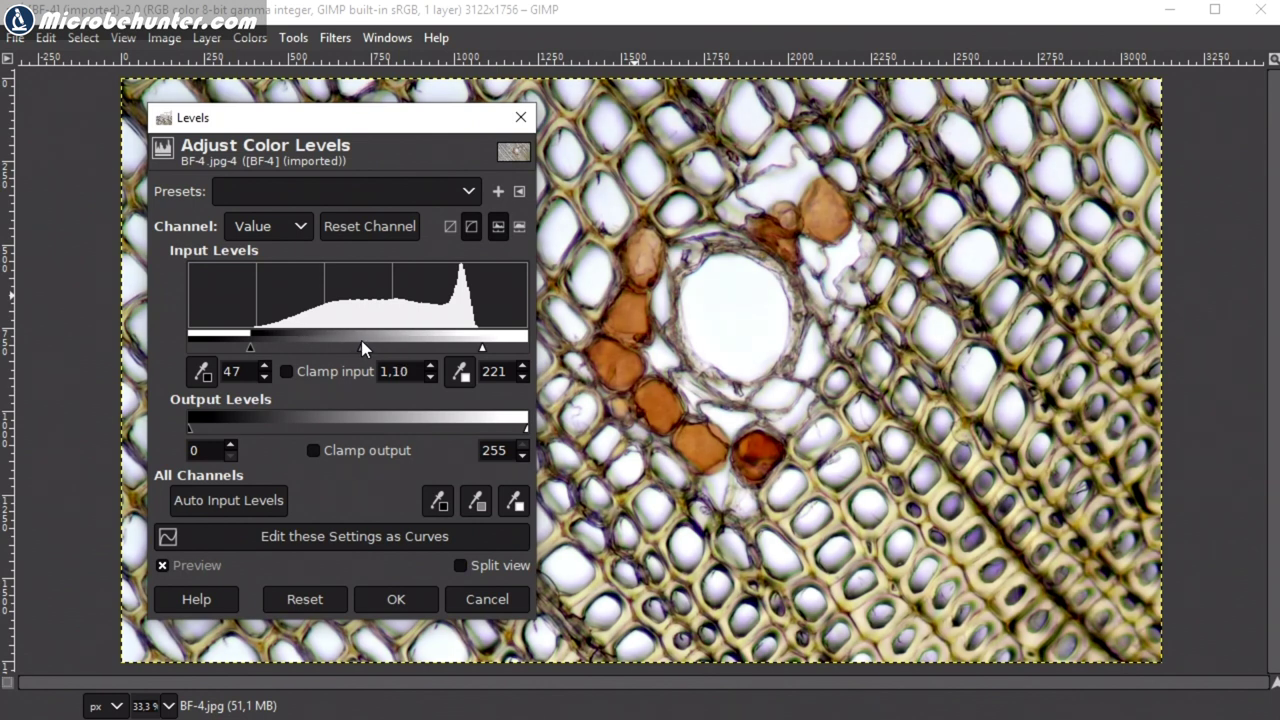
{"action": "left_click", "coordinate": [396, 600]}
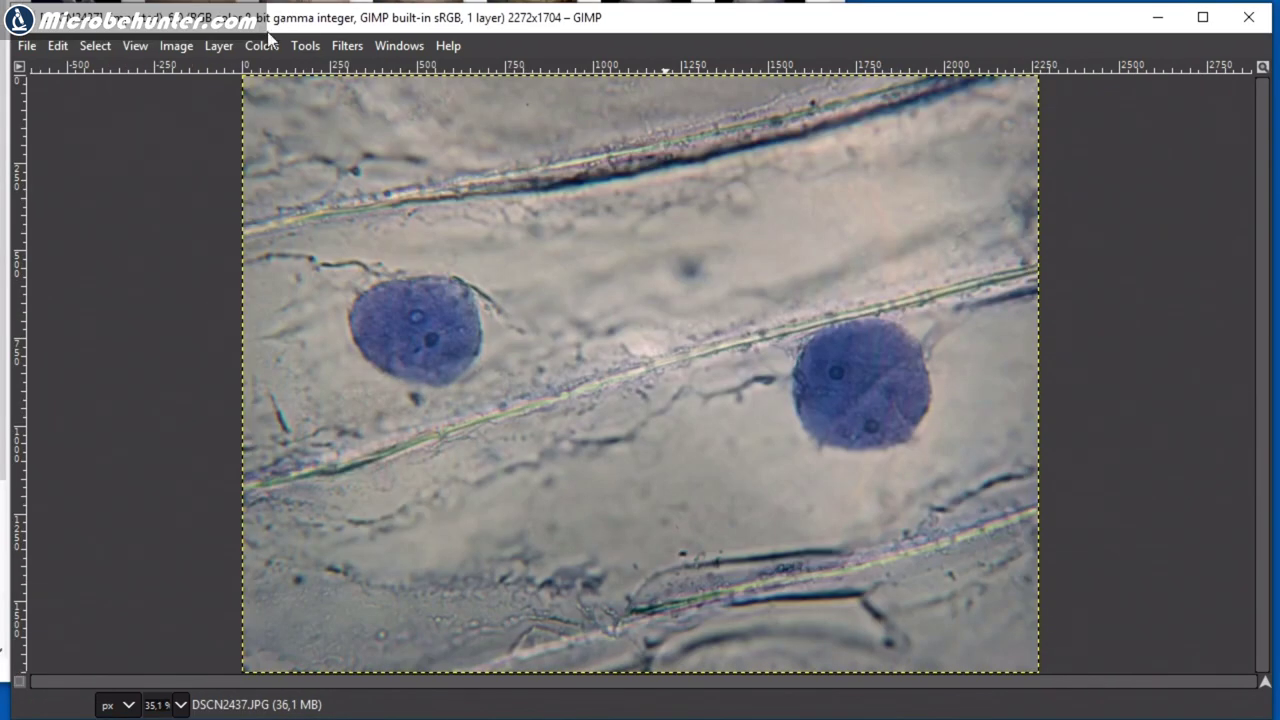
Bring up the Levels dialog for DSCN2437.JPG
{"action": "left_click", "coordinate": [262, 46]}
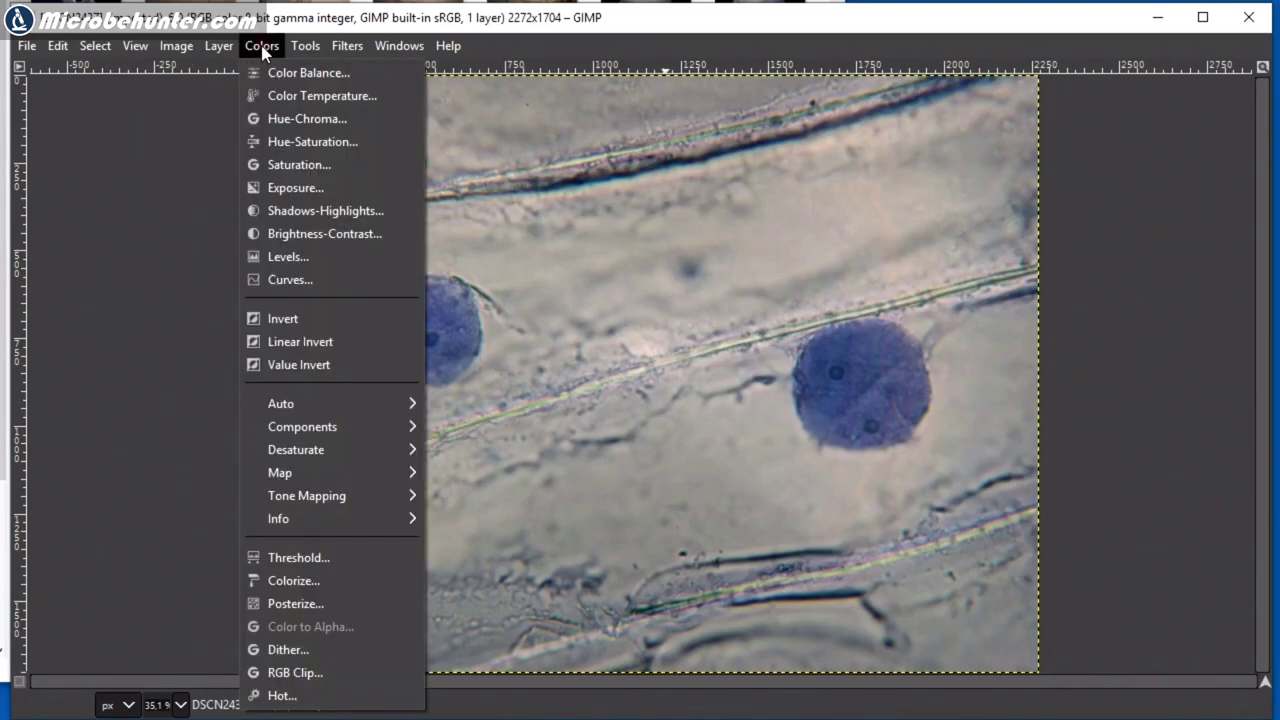
{"action": "left_click", "coordinate": [278, 257]}
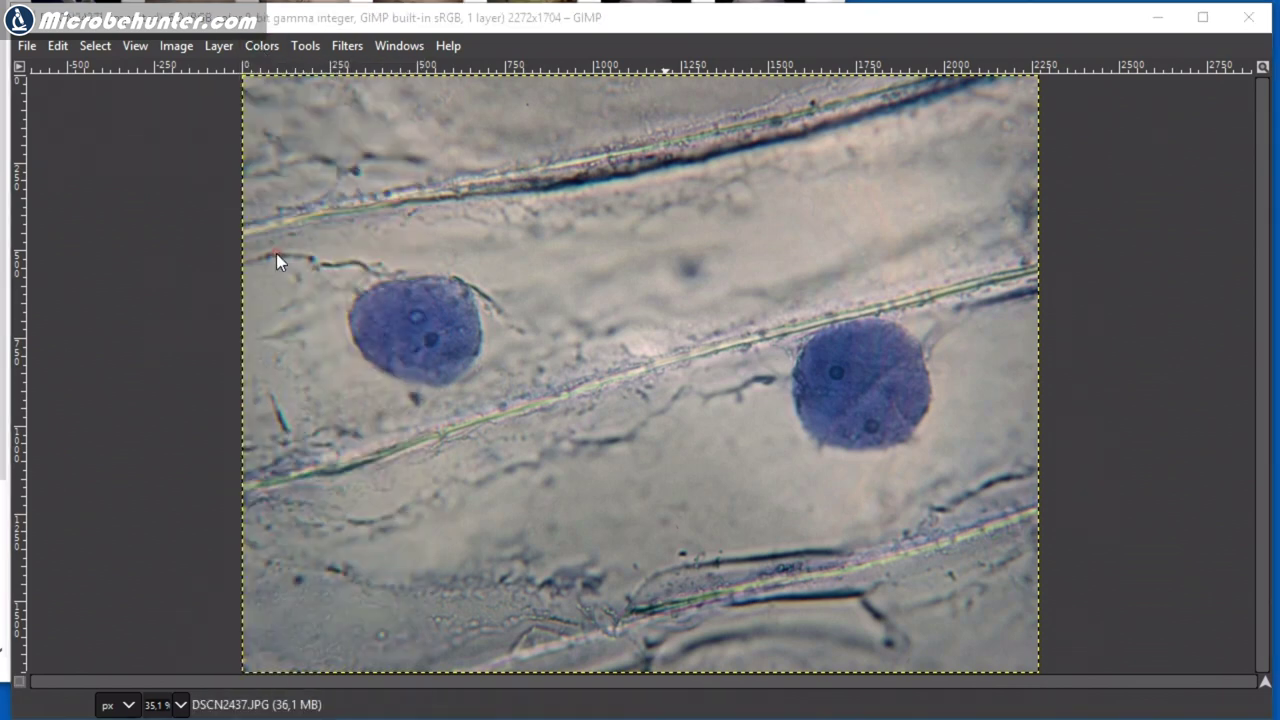
{"action": "left_click_drag", "start_coordinate": [325, 125], "coordinate": [249, 142]}
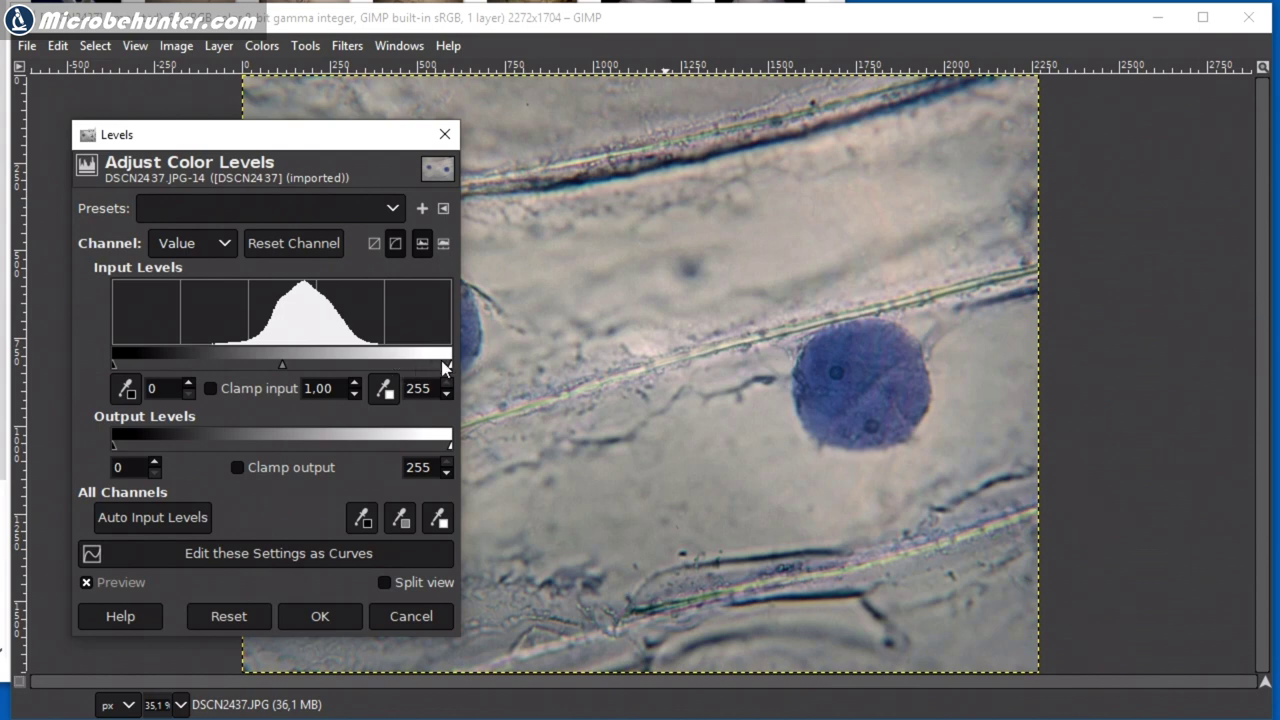
Preview input levels of black 68, gamma 2.10 and white 201
{"action": "left_click_drag", "start_coordinate": [449, 364], "coordinate": [407, 364]}
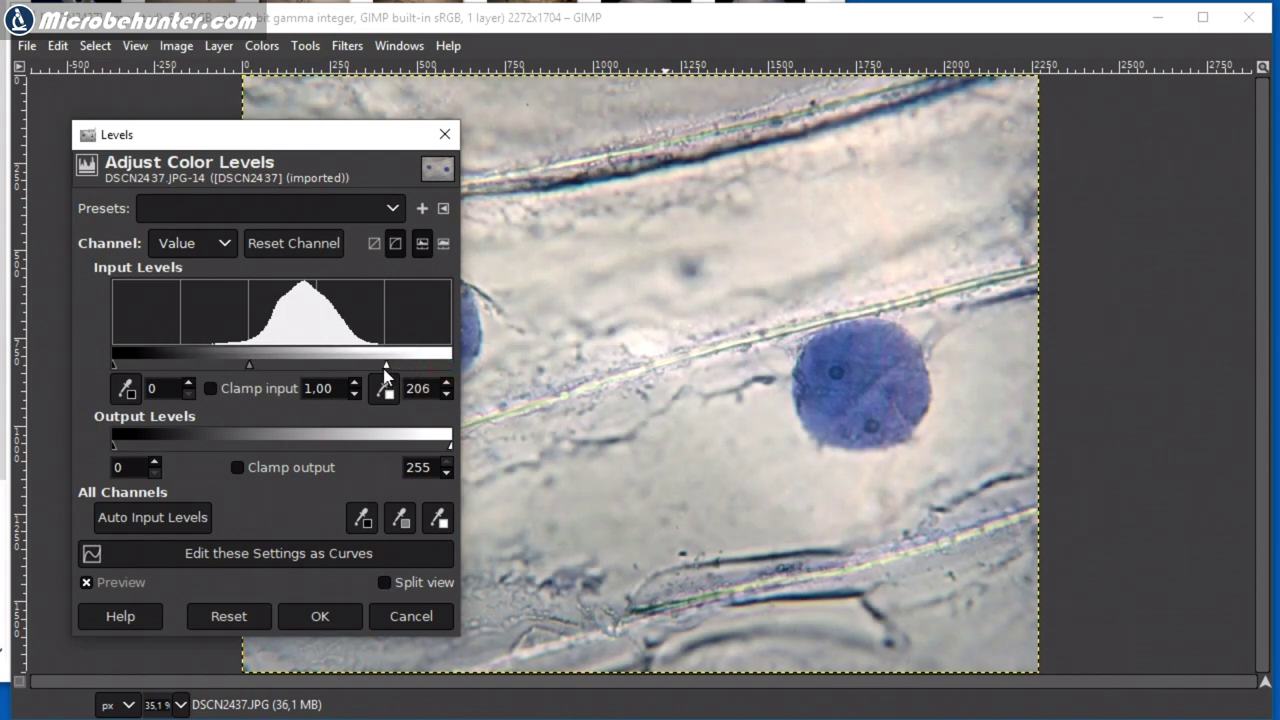
{"action": "left_click_drag", "start_coordinate": [386, 376], "coordinate": [379, 373]}
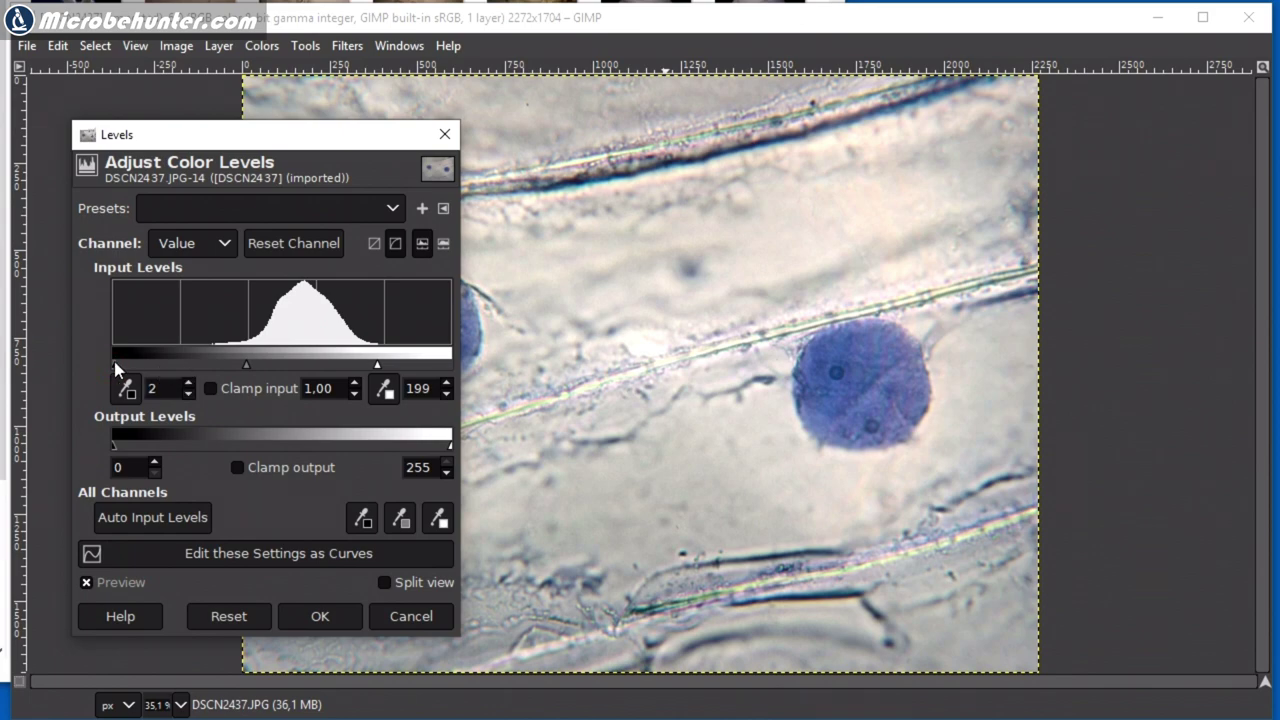
{"action": "left_click_drag", "start_coordinate": [115, 364], "coordinate": [202, 356]}
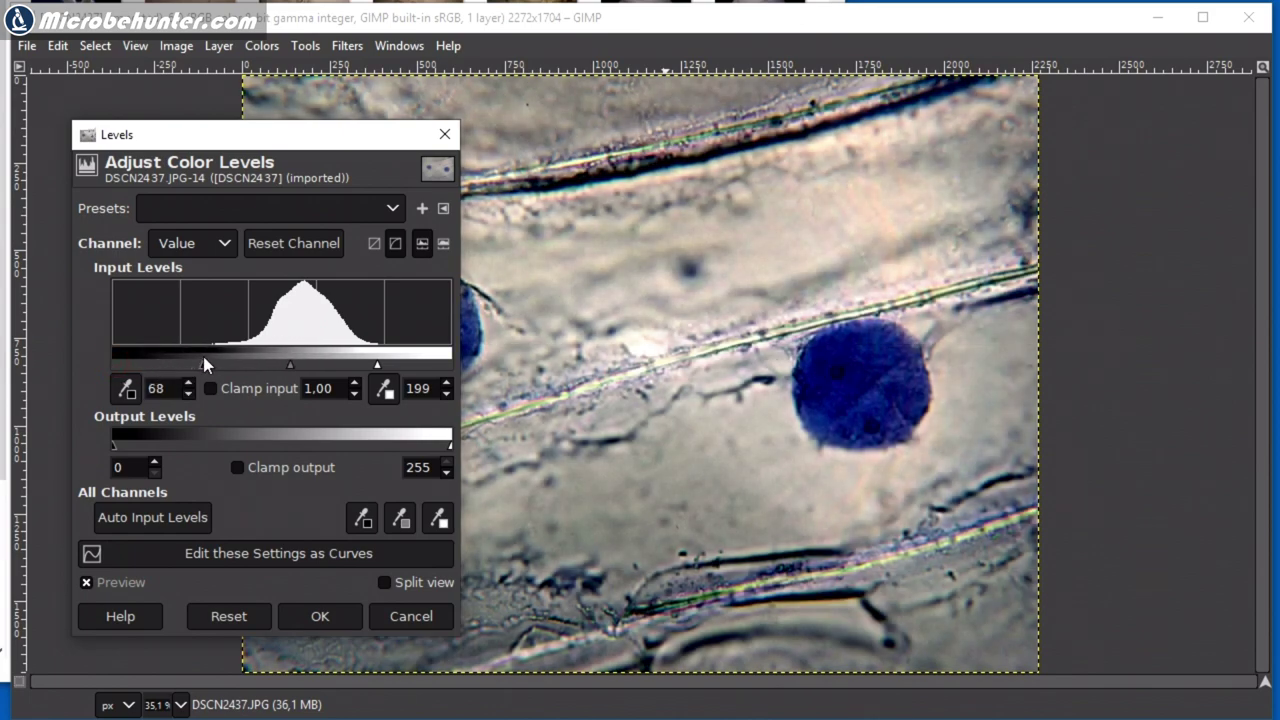
{"action": "left_click_drag", "start_coordinate": [235, 145], "coordinate": [1101, 92]}
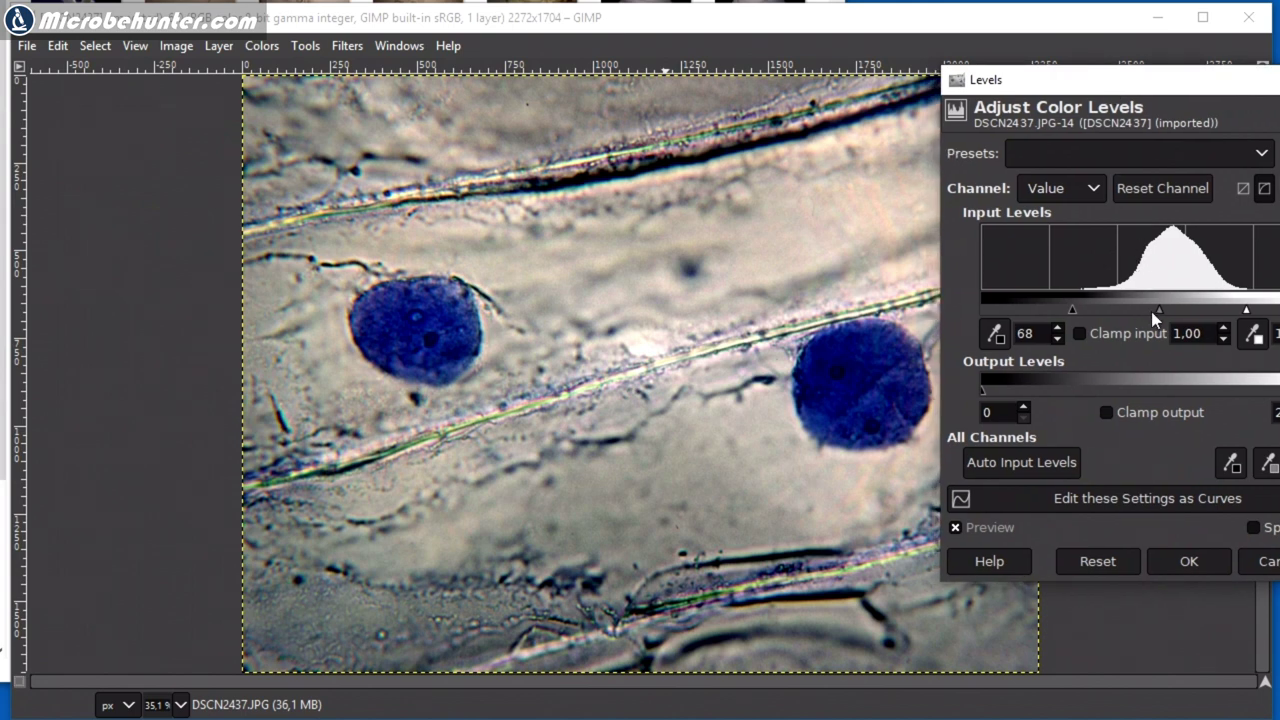
{"action": "mouse_move", "coordinate": [1153, 311]}
{"action": "left_mouse_down"}
{"action": "mouse_move", "coordinate": [1175, 313]}
{"action": "mouse_move", "coordinate": [1138, 312]}
{"action": "left_mouse_up"}
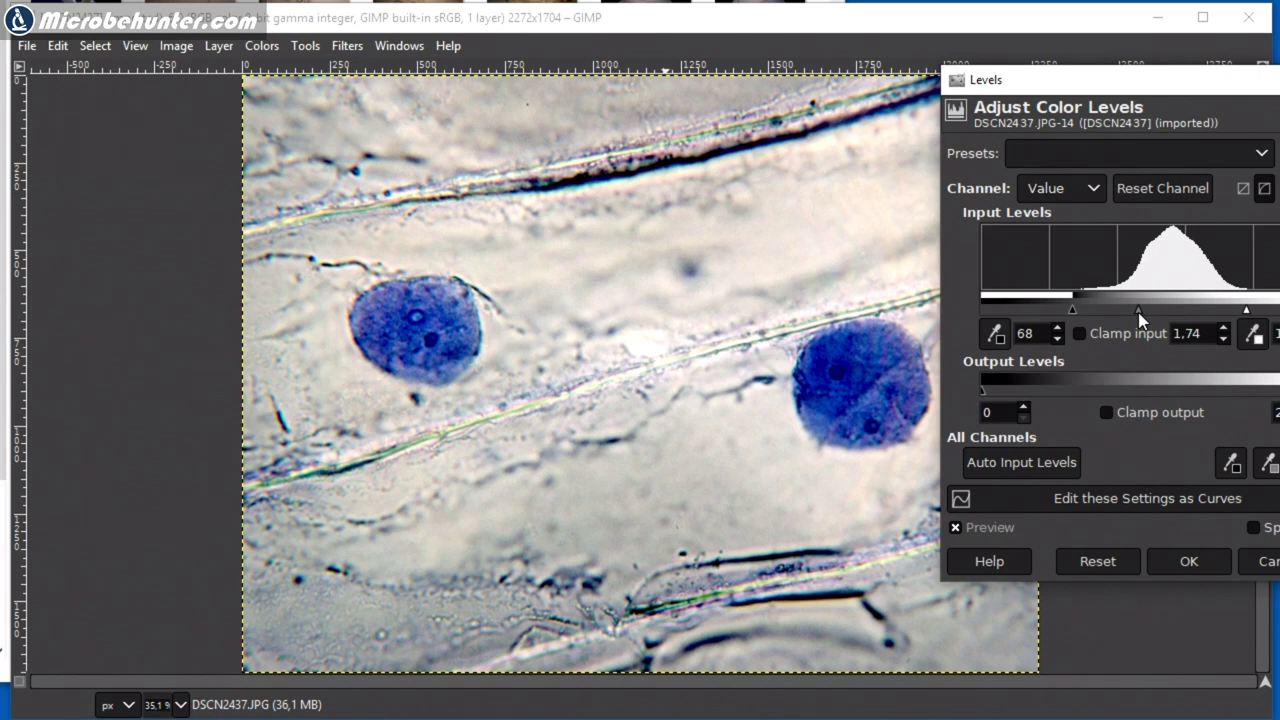
{"action": "left_click_drag", "start_coordinate": [1137, 314], "coordinate": [1131, 316]}
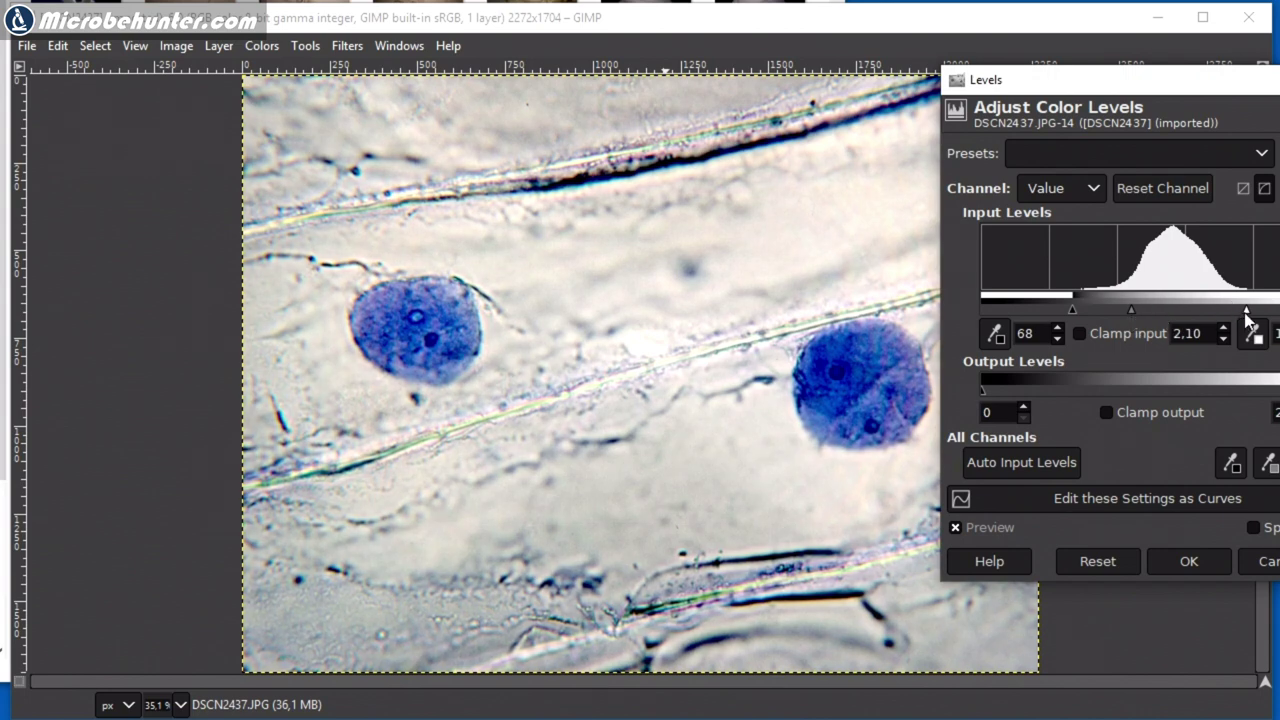
{"action": "mouse_move", "coordinate": [1247, 314]}
{"action": "left_mouse_down"}
{"action": "mouse_move", "coordinate": [1181, 322]}
{"action": "mouse_move", "coordinate": [1250, 319]}
{"action": "left_mouse_up"}
{"action": "left_click_drag", "start_coordinate": [1214, 82], "coordinate": [1143, 93]}
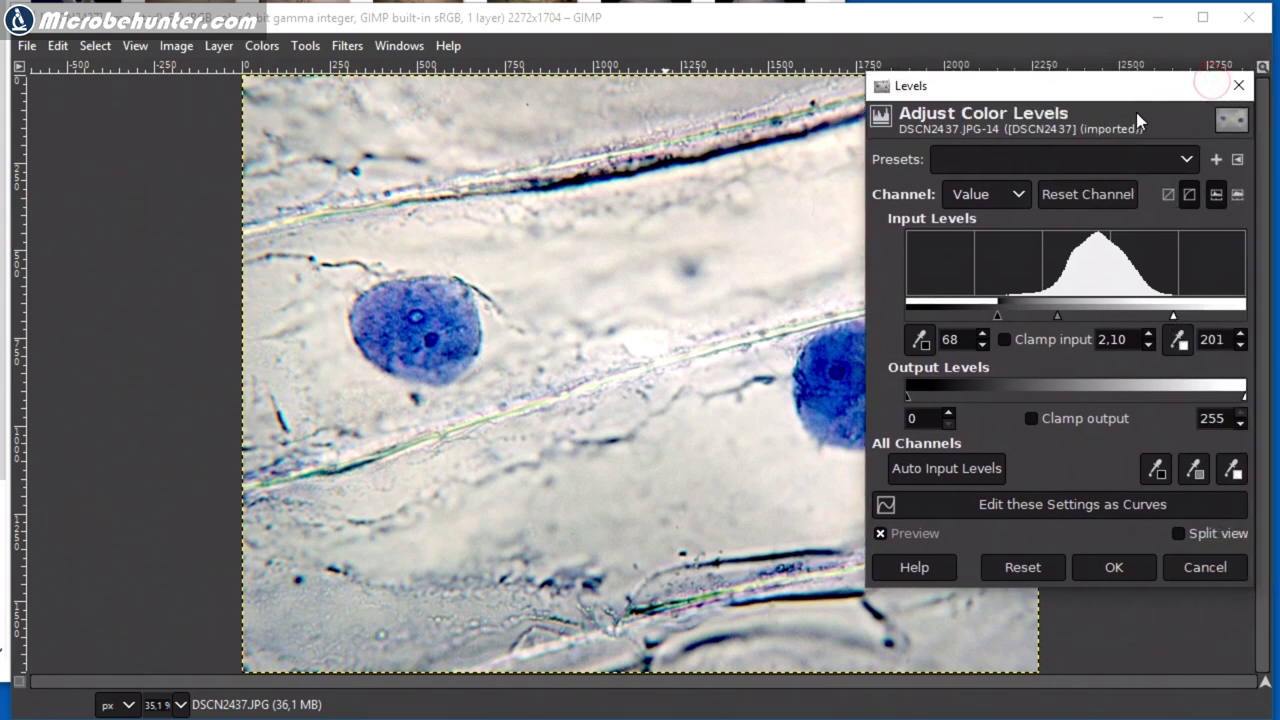
Sample gray, black and white points from the image with the Levels eyedroppers
{"action": "left_click", "coordinate": [1196, 479]}
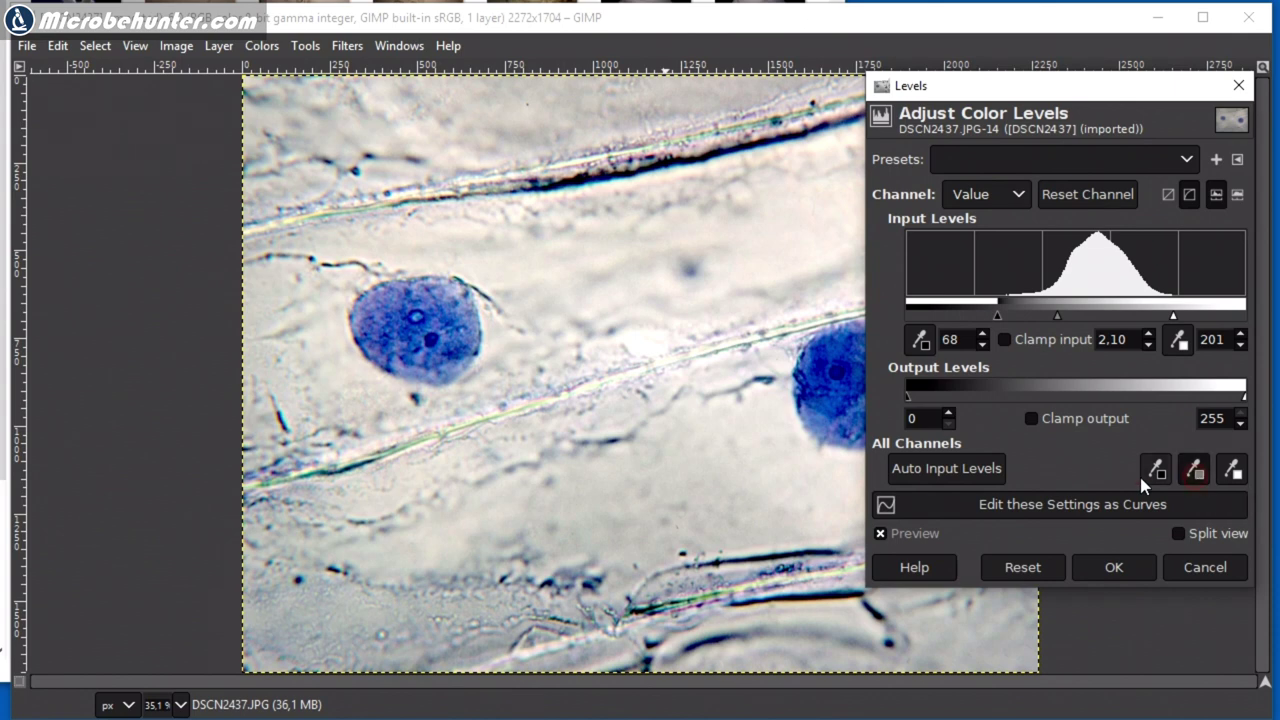
{"action": "left_click", "coordinate": [754, 240]}
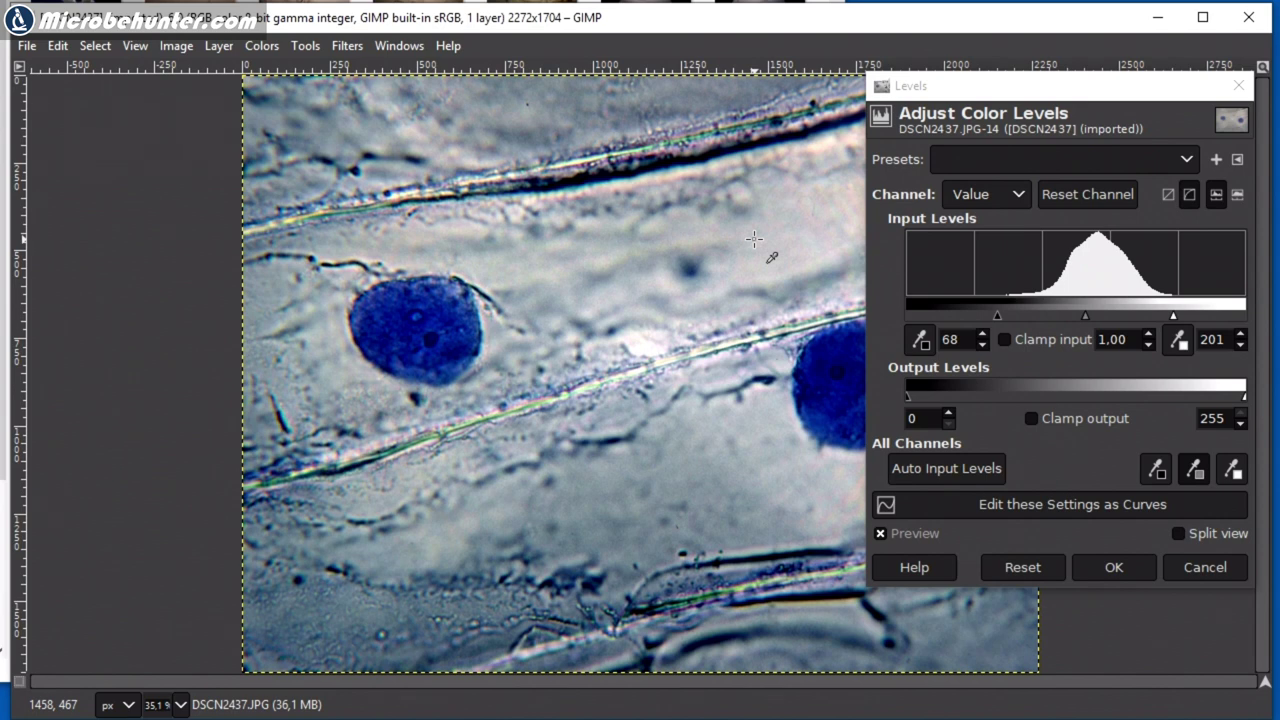
{"action": "left_click", "coordinate": [1156, 468]}
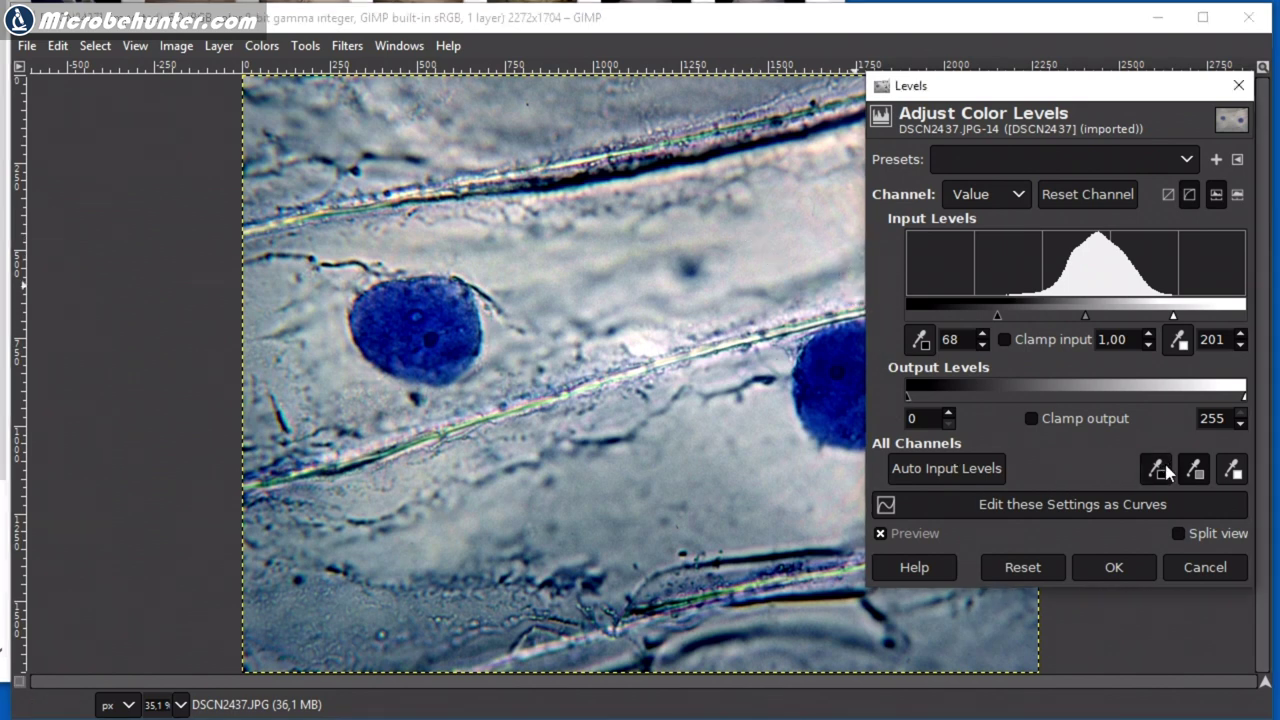
{"action": "left_click", "coordinate": [669, 158]}
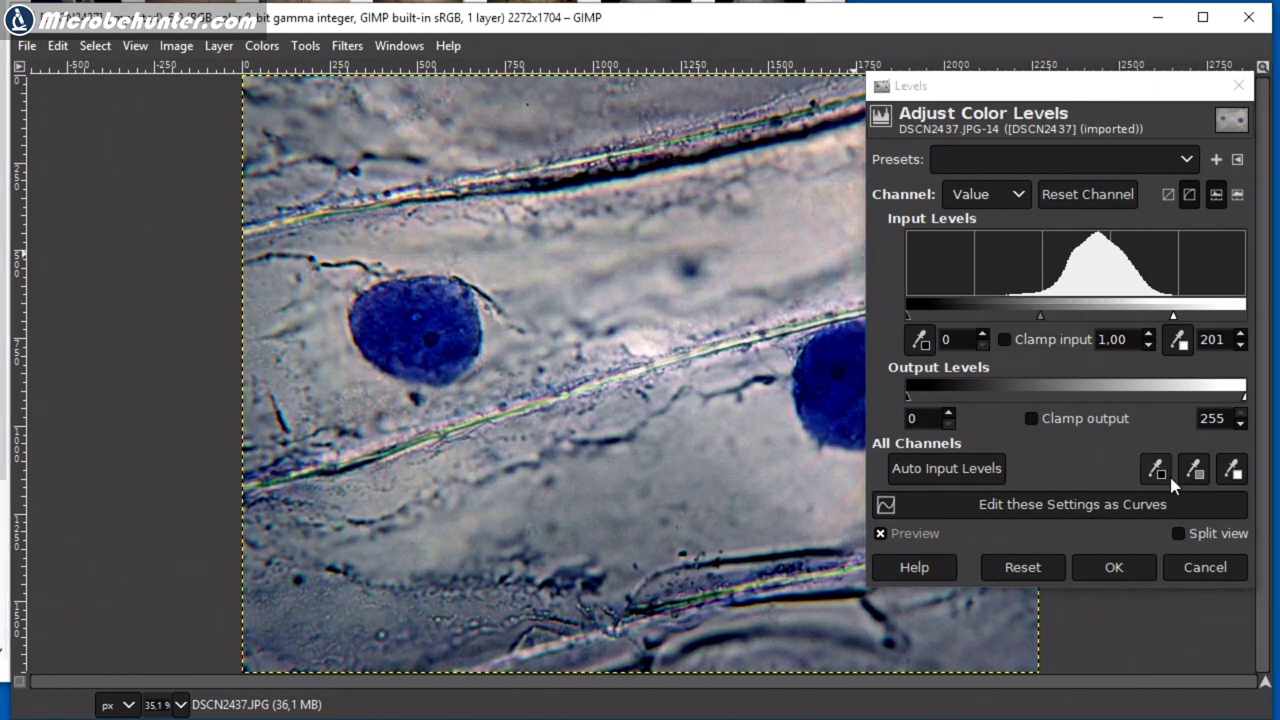
{"action": "left_click", "coordinate": [1231, 476]}
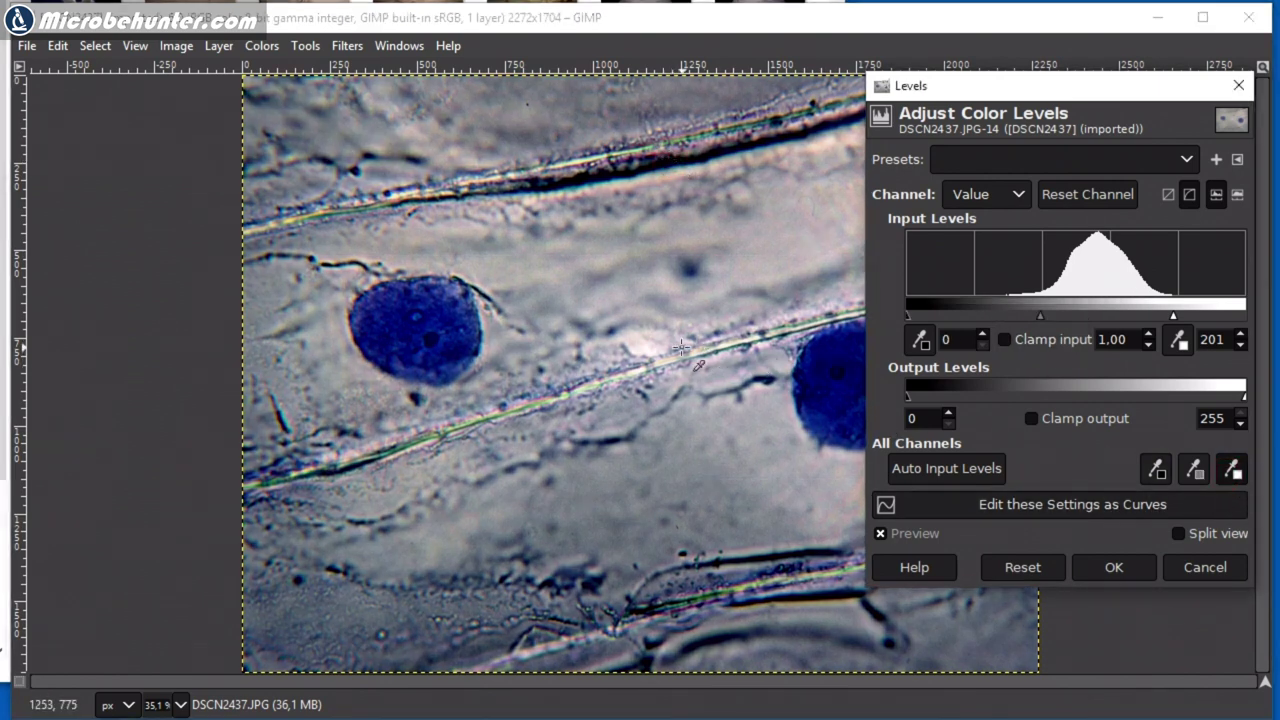
{"action": "left_click", "coordinate": [641, 345]}
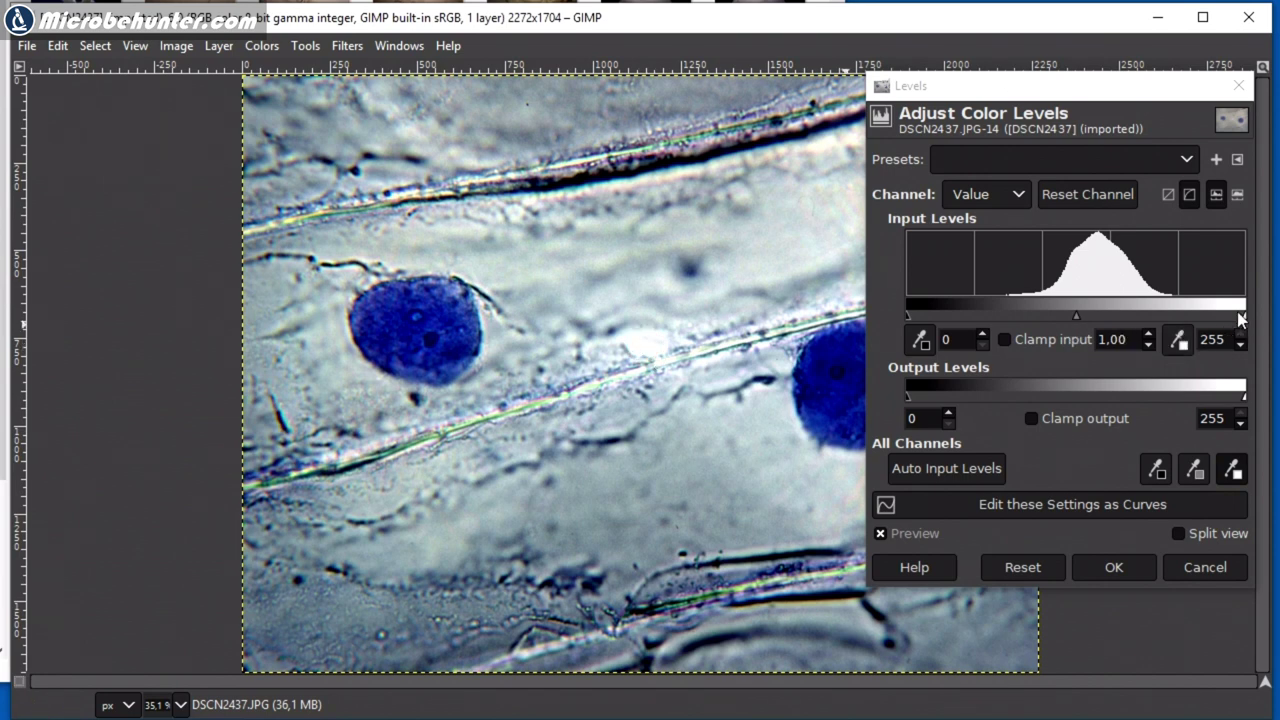
Reset the levels to defaults, then set the white input to 250
{"action": "left_click_drag", "start_coordinate": [1240, 313], "coordinate": [1181, 318]}
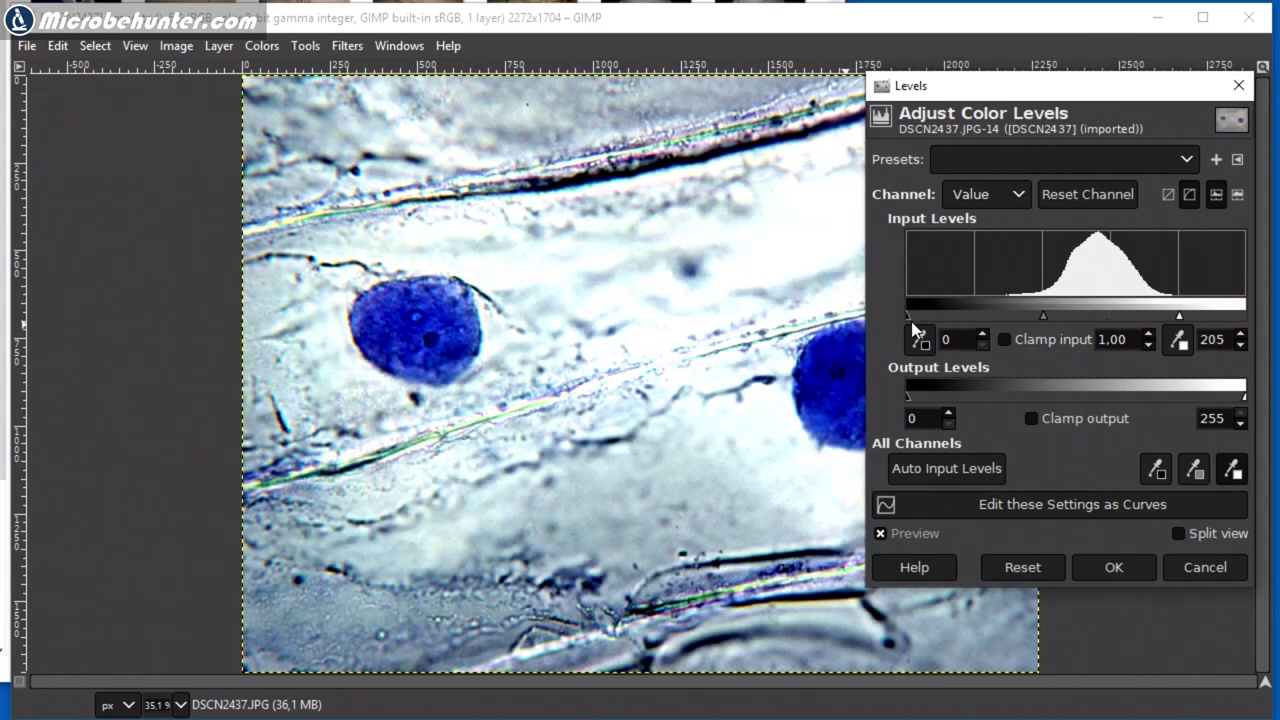
{"action": "left_click_drag", "start_coordinate": [908, 316], "coordinate": [1000, 316]}
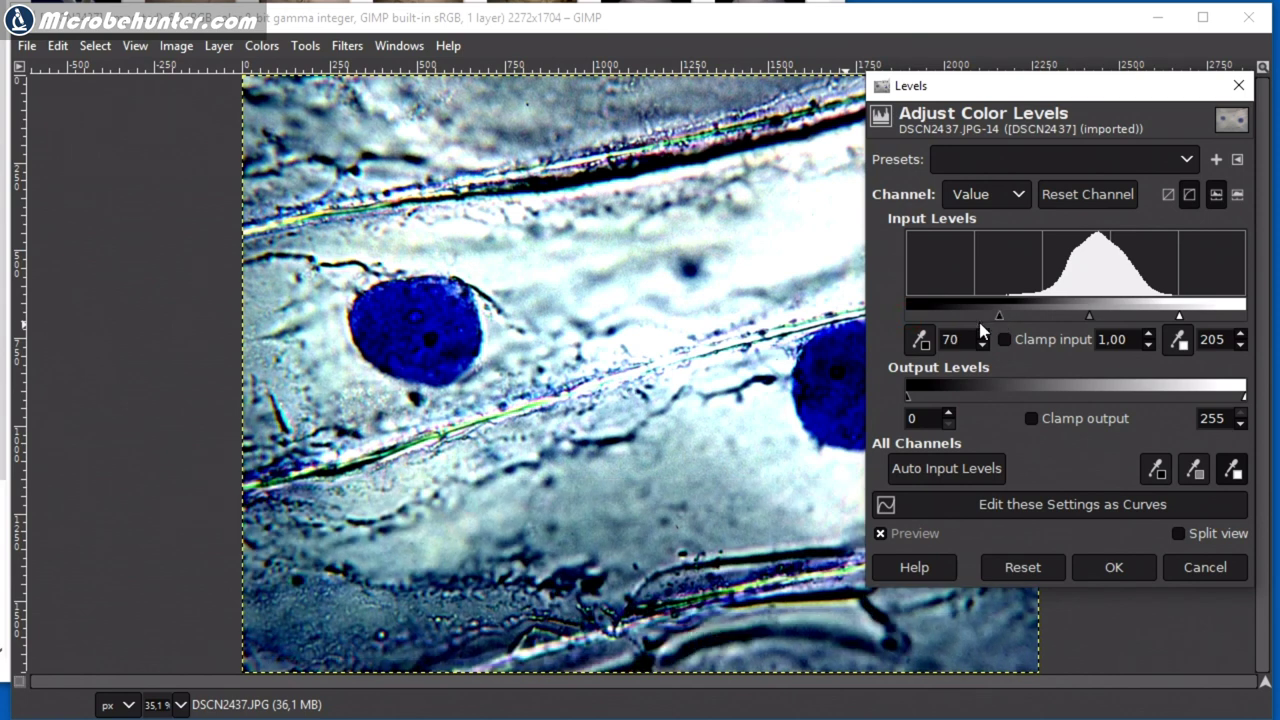
{"action": "left_click", "coordinate": [1021, 569]}
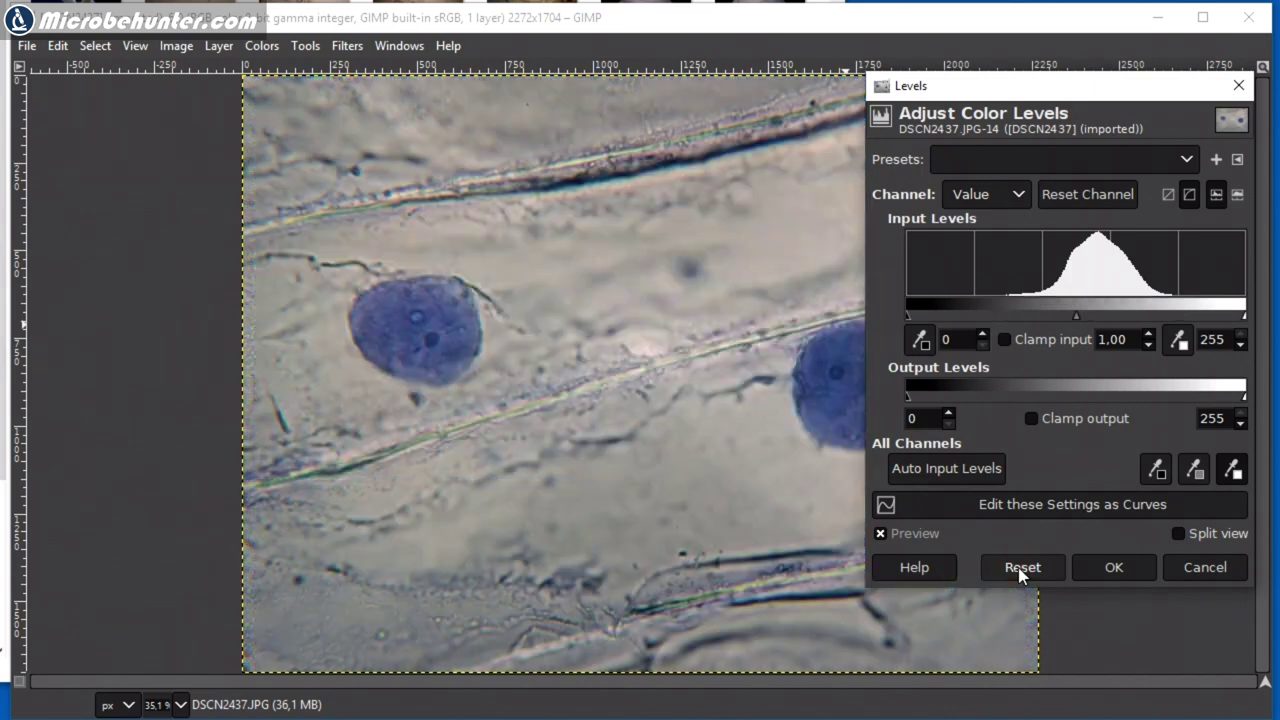
{"action": "left_click_drag", "start_coordinate": [1240, 320], "coordinate": [1181, 318]}
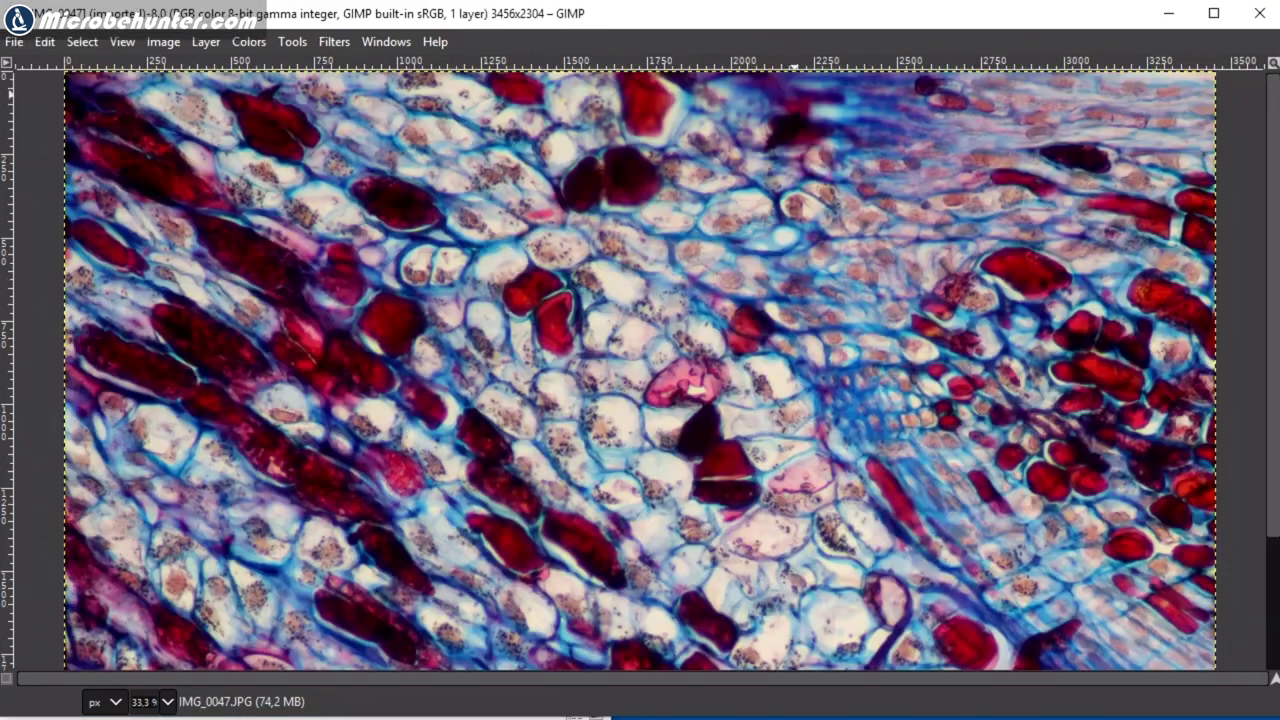
Apply Levels to IMG_0047 with black input 20, white input 225 and gamma 1.43
{"action": "left_click", "coordinate": [249, 41]}
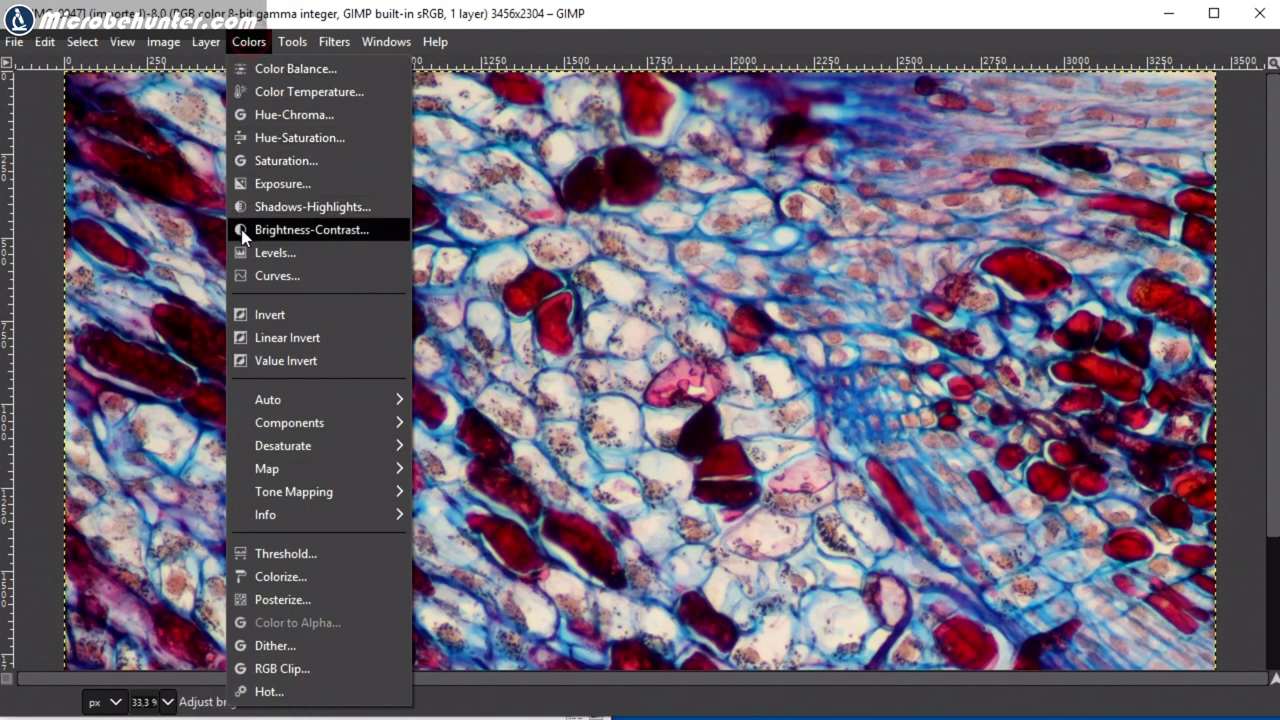
{"action": "left_click", "coordinate": [256, 251]}
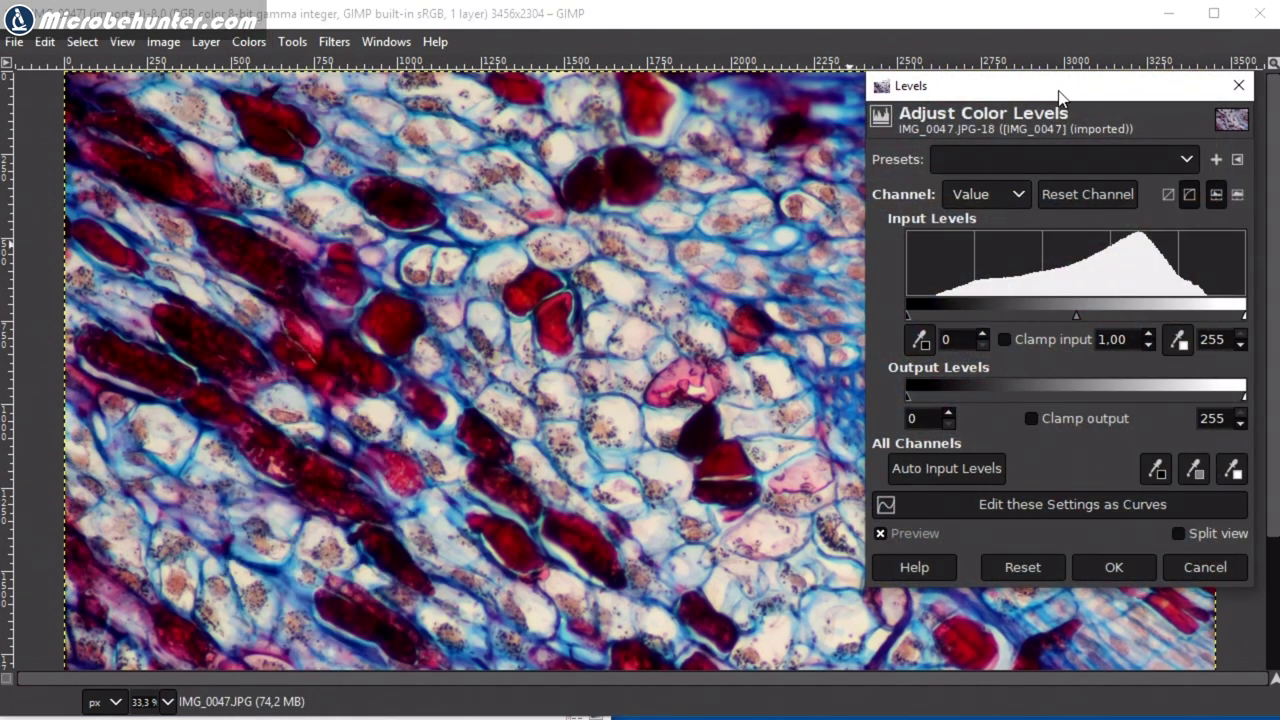
{"action": "left_click_drag", "start_coordinate": [1060, 96], "coordinate": [934, 128]}
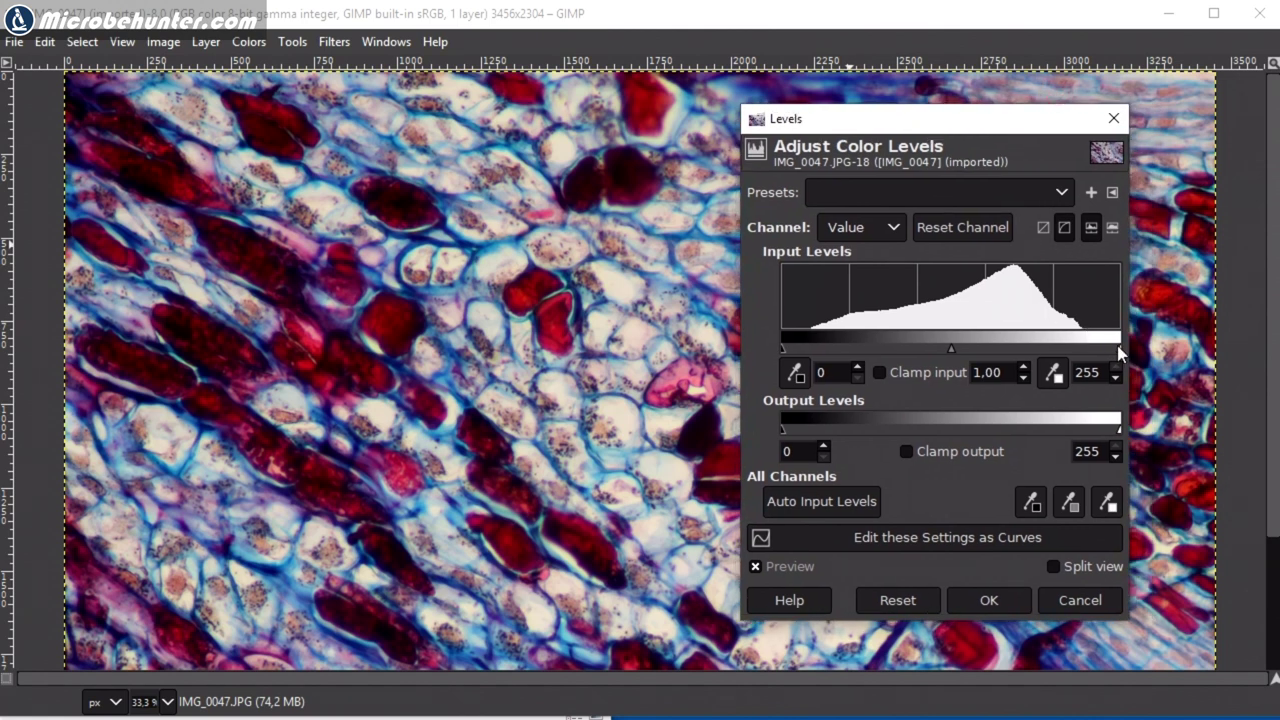
{"action": "left_click_drag", "start_coordinate": [1119, 352], "coordinate": [1089, 352]}
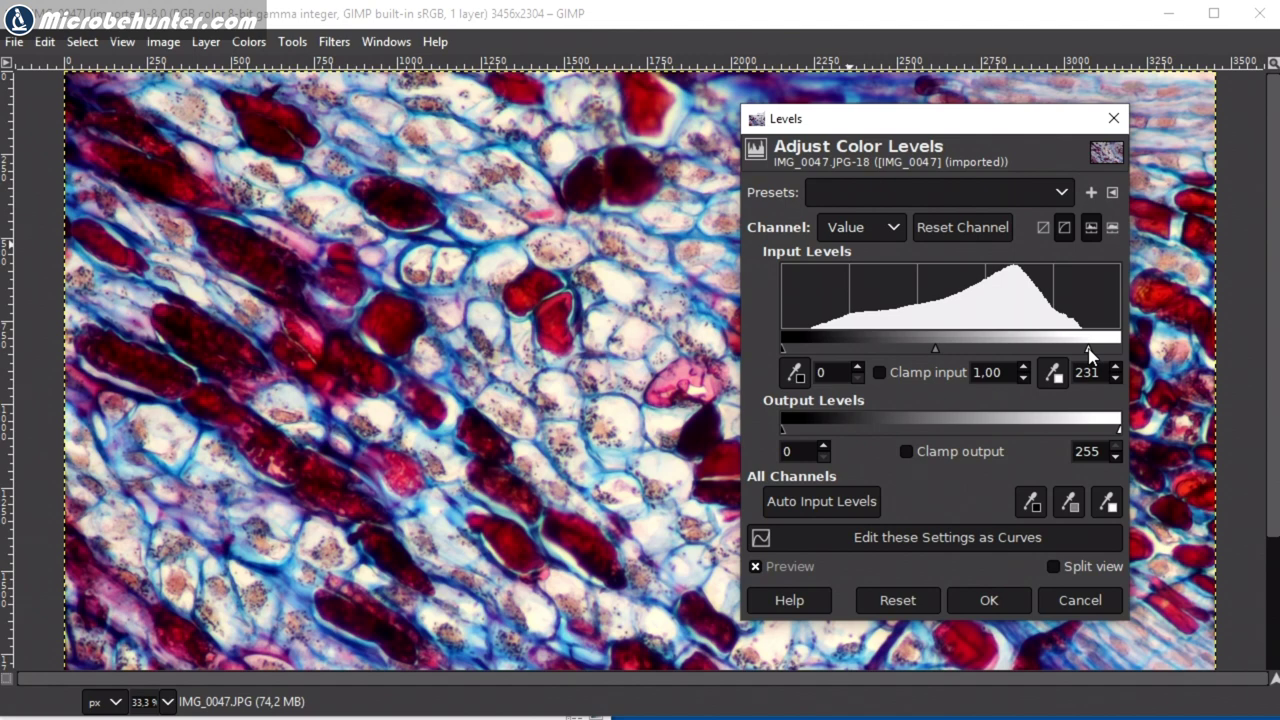
{"action": "left_click_drag", "start_coordinate": [783, 350], "coordinate": [811, 350]}
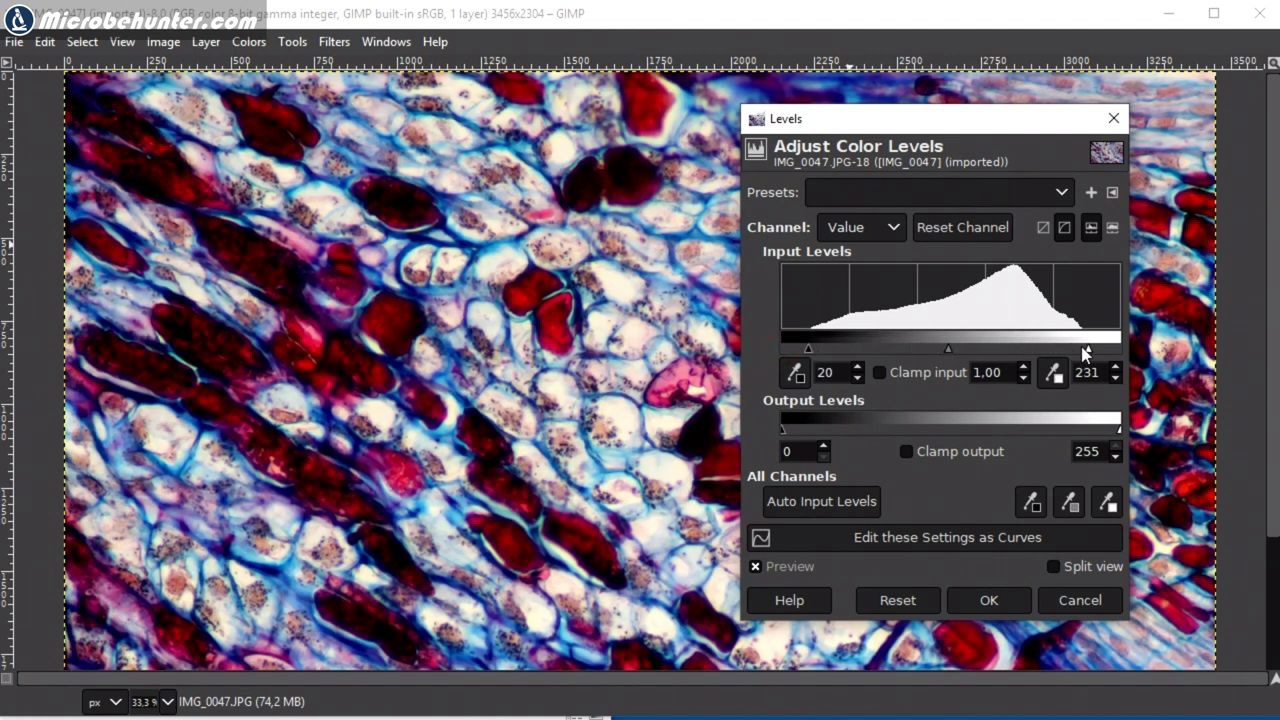
{"action": "mouse_move", "coordinate": [1085, 350]}
{"action": "left_mouse_down"}
{"action": "mouse_move", "coordinate": [1070, 357]}
{"action": "mouse_move", "coordinate": [1082, 358]}
{"action": "left_mouse_up"}
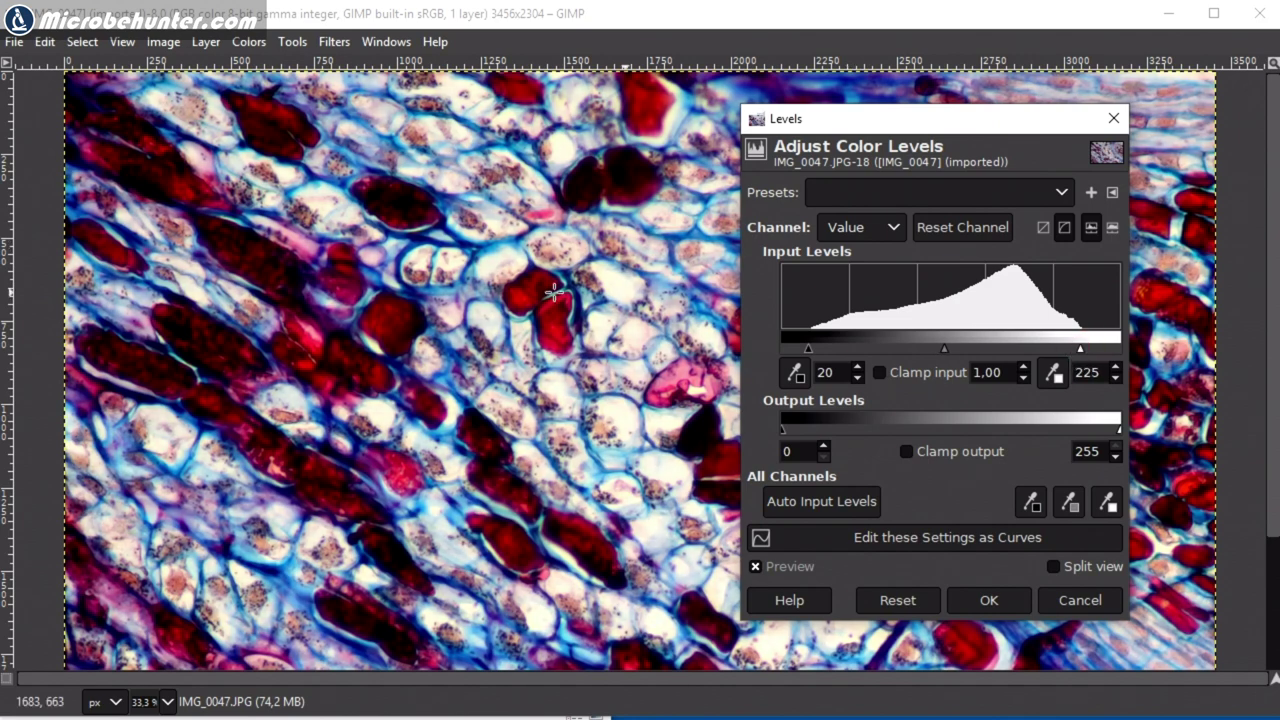
{"action": "left_click_drag", "start_coordinate": [935, 351], "coordinate": [923, 352]}
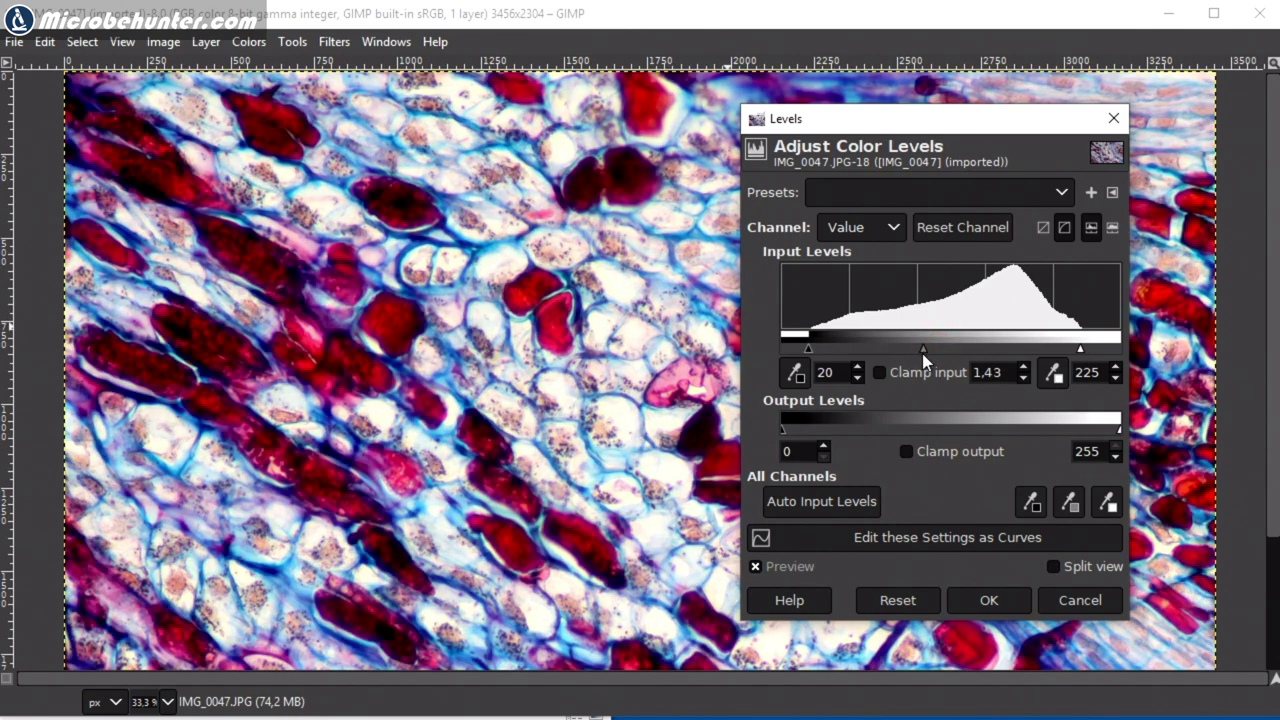
{"action": "mouse_move", "coordinate": [932, 123]}
{"action": "left_mouse_down"}
{"action": "mouse_move", "coordinate": [492, 140]}
{"action": "mouse_move", "coordinate": [868, 128]}
{"action": "mouse_move", "coordinate": [1026, 245]}
{"action": "mouse_move", "coordinate": [952, 125]}
{"action": "left_mouse_up"}
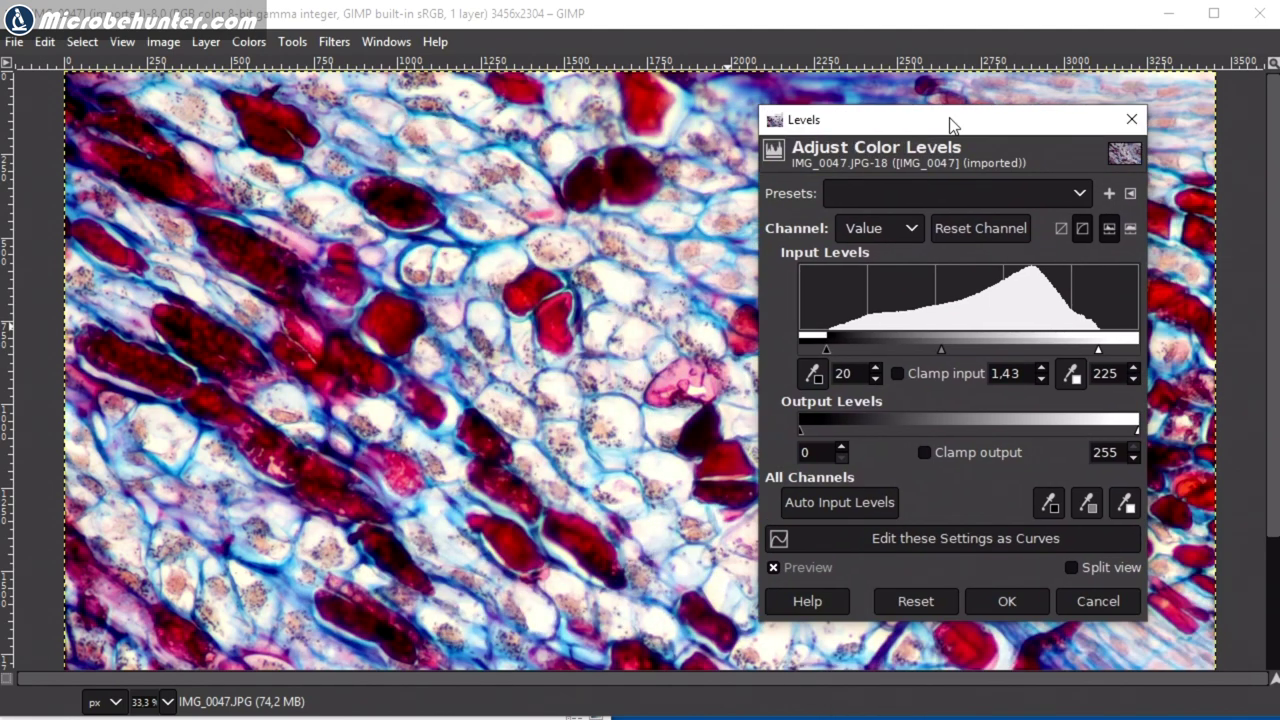
{"action": "left_click", "coordinate": [1006, 603]}
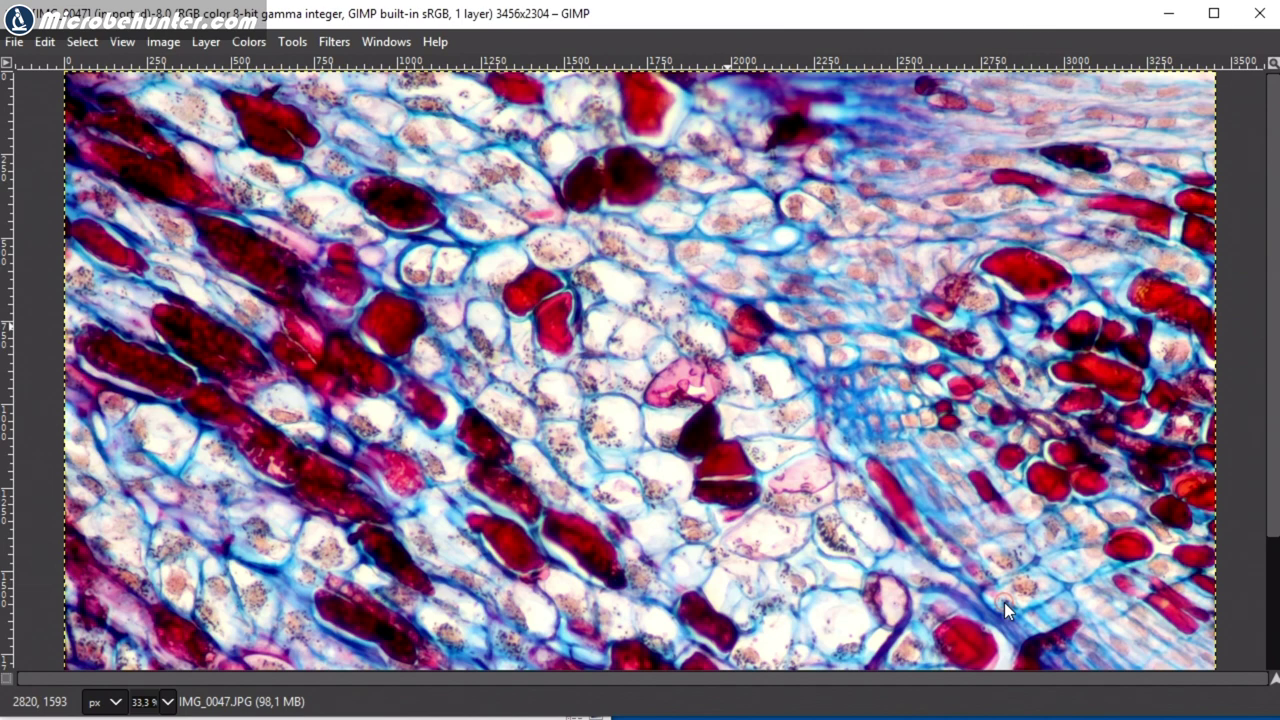
Open GIMP's File menu
{"action": "left_click", "coordinate": [16, 42]}
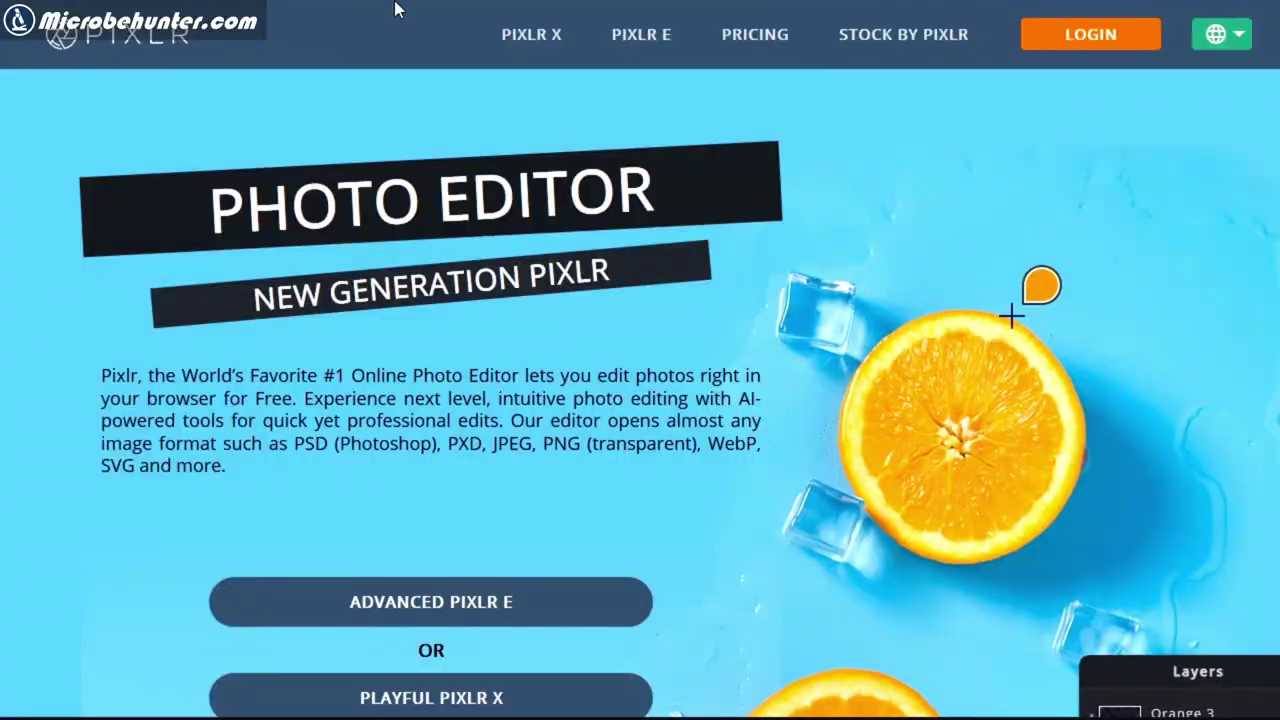
Open DSCN2437.jpg from the computer in the Pixlr E editor
{"action": "scroll", "coordinate": [884, 277], "scroll_direction": "down", "scroll_amount": 3}
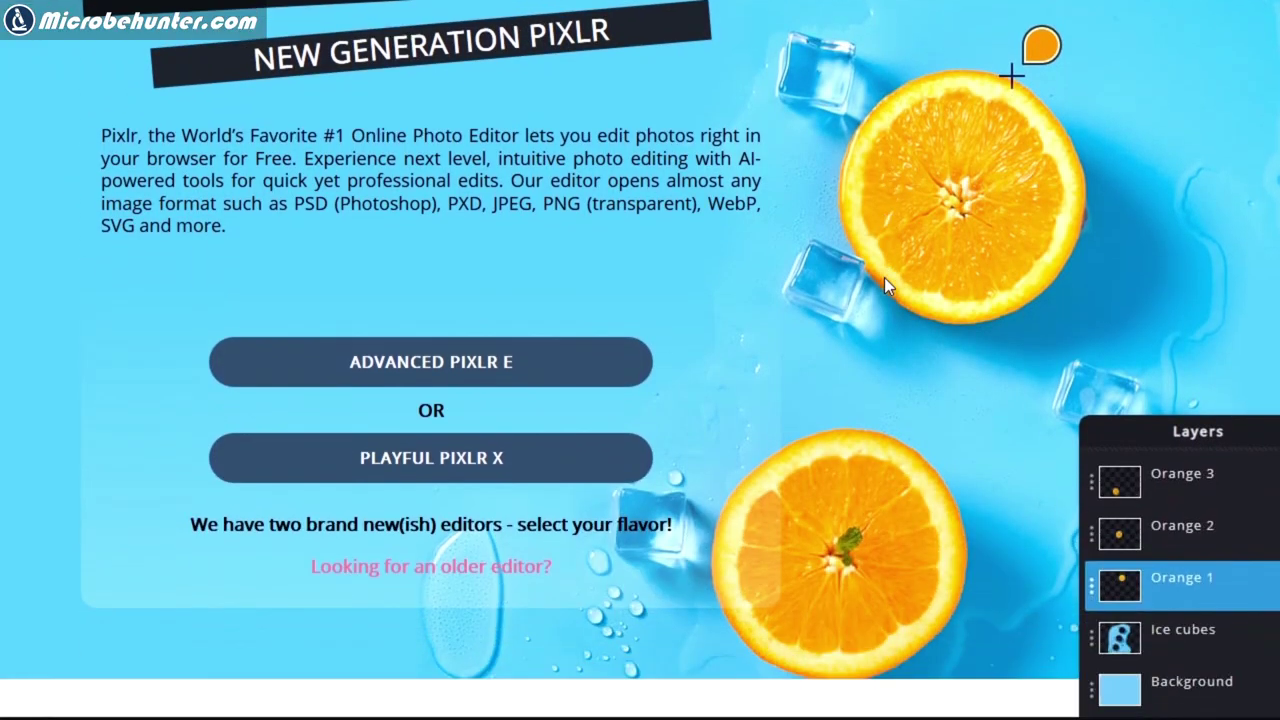
{"action": "left_click", "coordinate": [478, 361]}
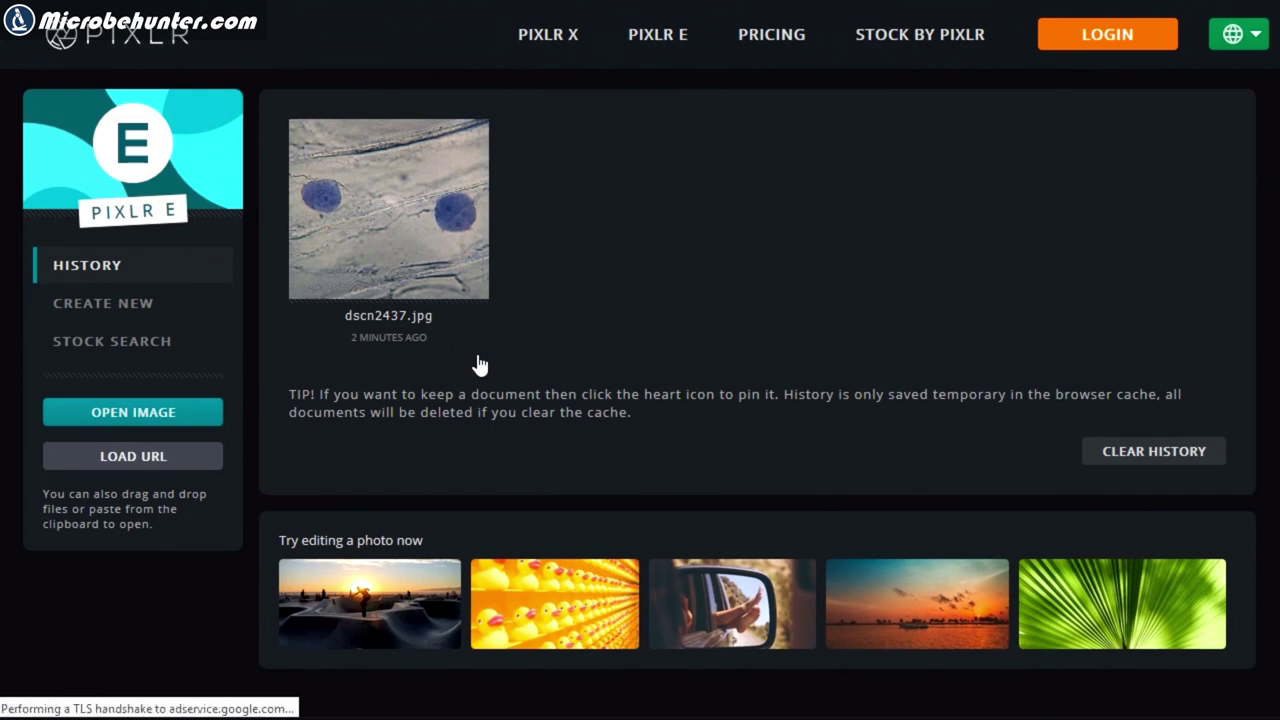
{"action": "mouse_move", "coordinate": [476, 178]}
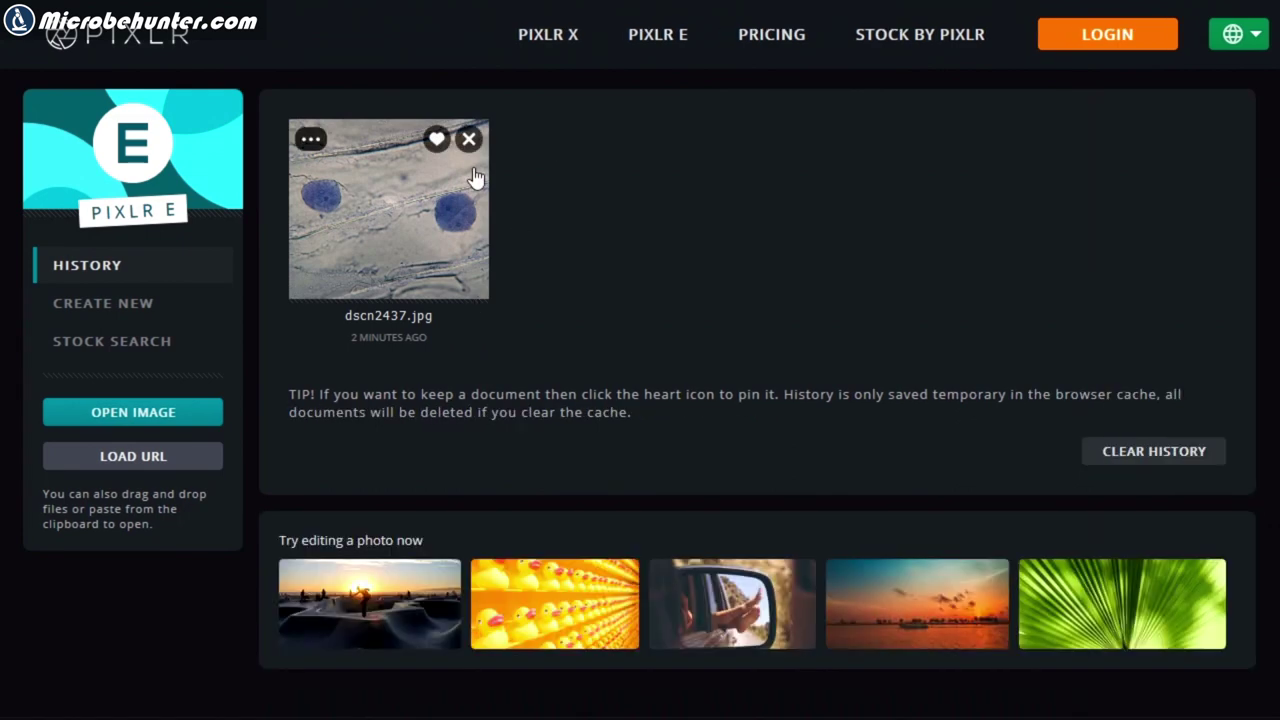
{"action": "left_click", "coordinate": [142, 418]}
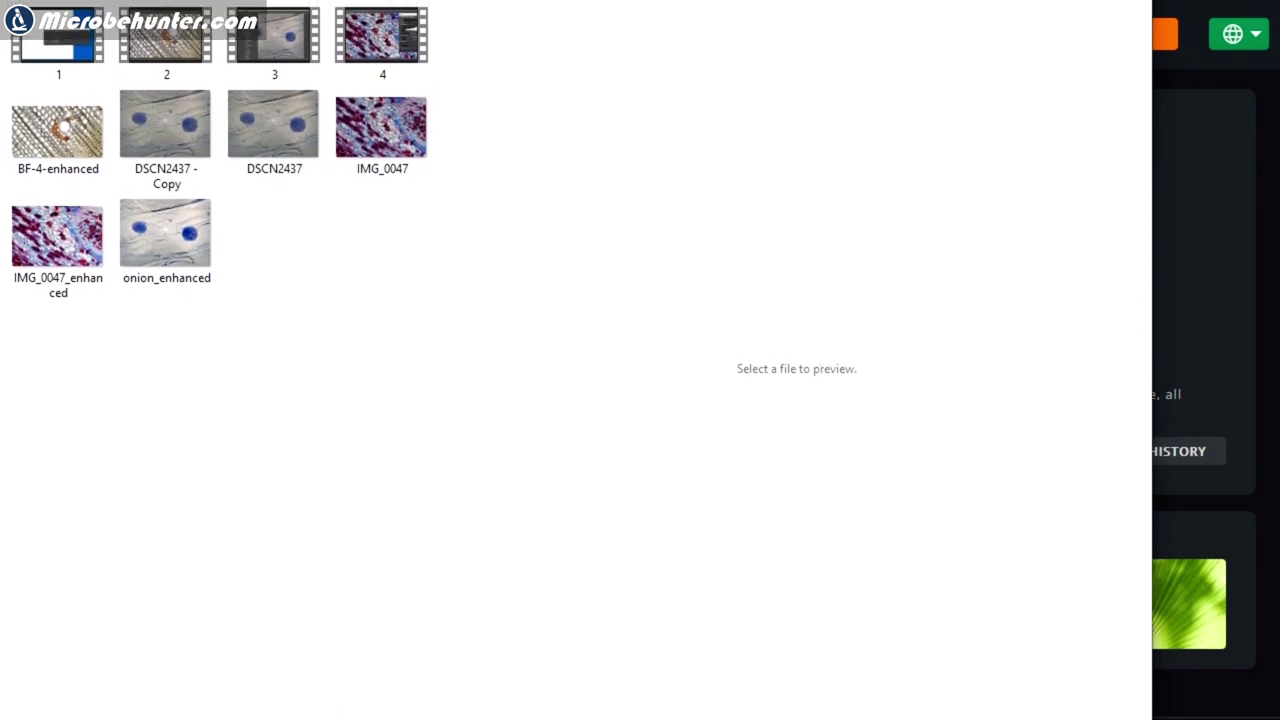
{"action": "left_click", "coordinate": [259, 141]}
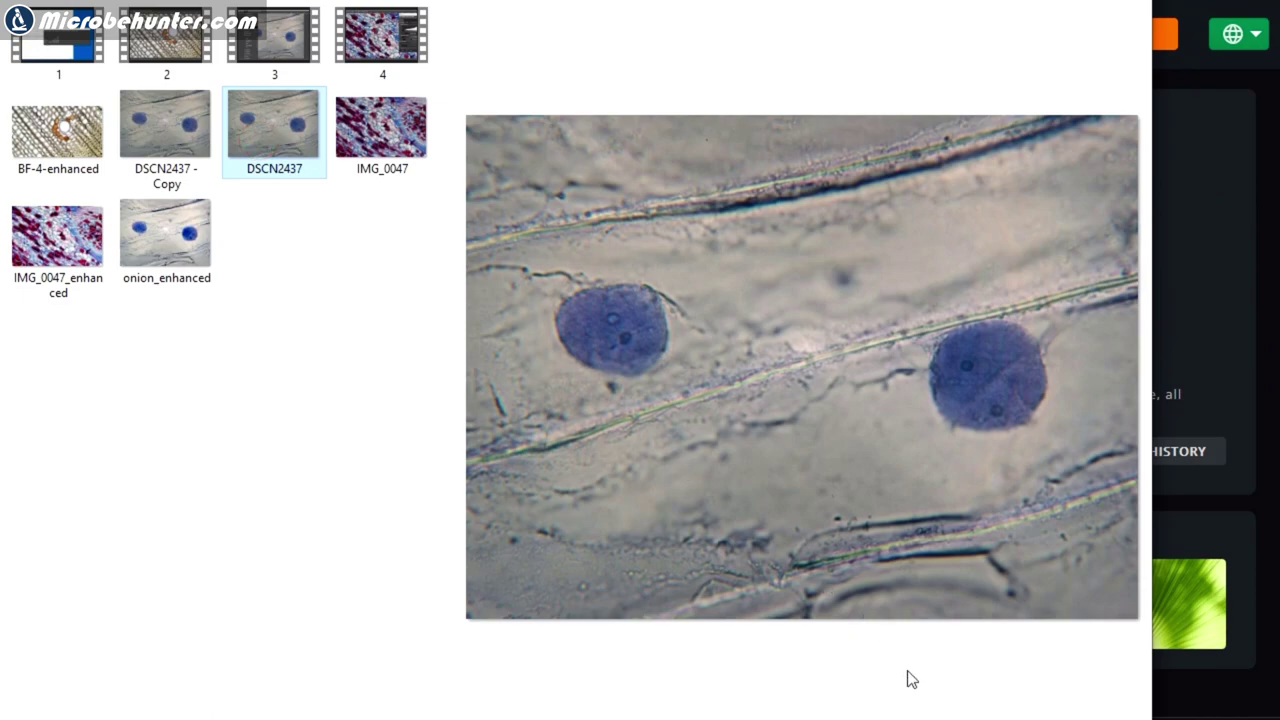
{"action": "key", "text": "Return"}
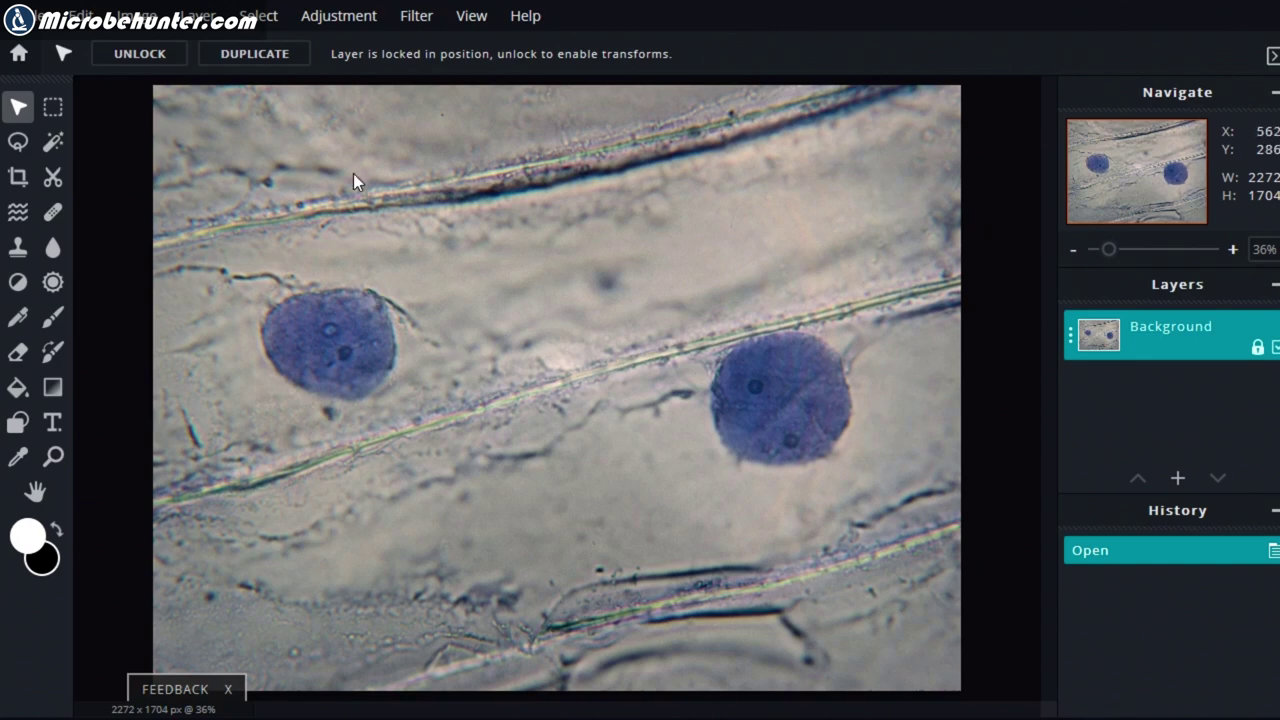
Apply Pixlr E Levels with black input 32 and white input 202
{"action": "left_click", "coordinate": [320, 28]}
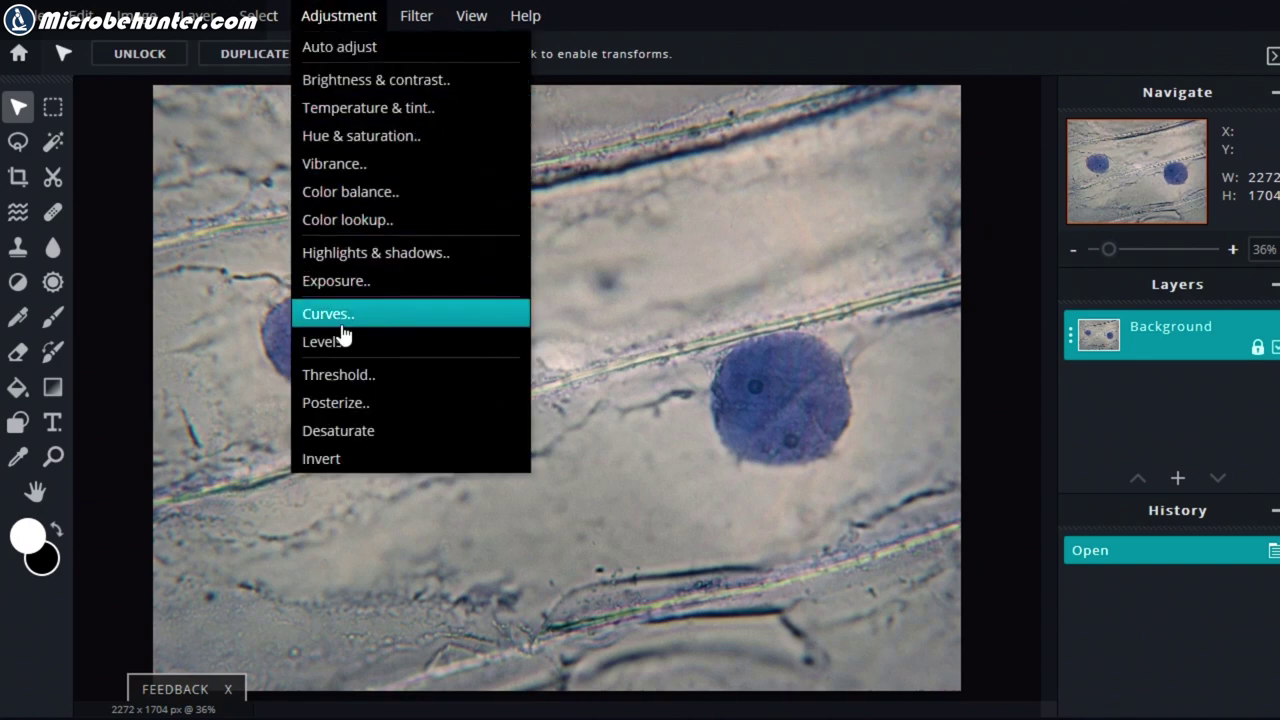
{"action": "left_click", "coordinate": [425, 350]}
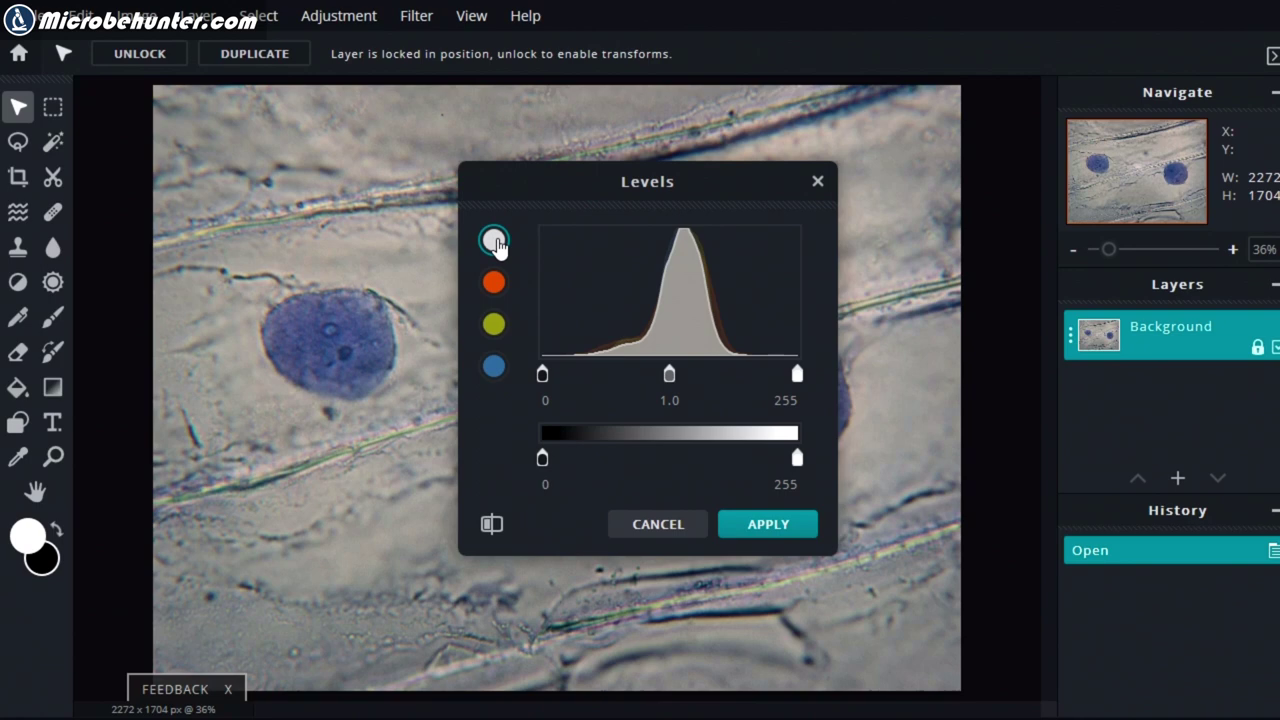
{"action": "left_click_drag", "start_coordinate": [542, 374], "coordinate": [575, 386]}
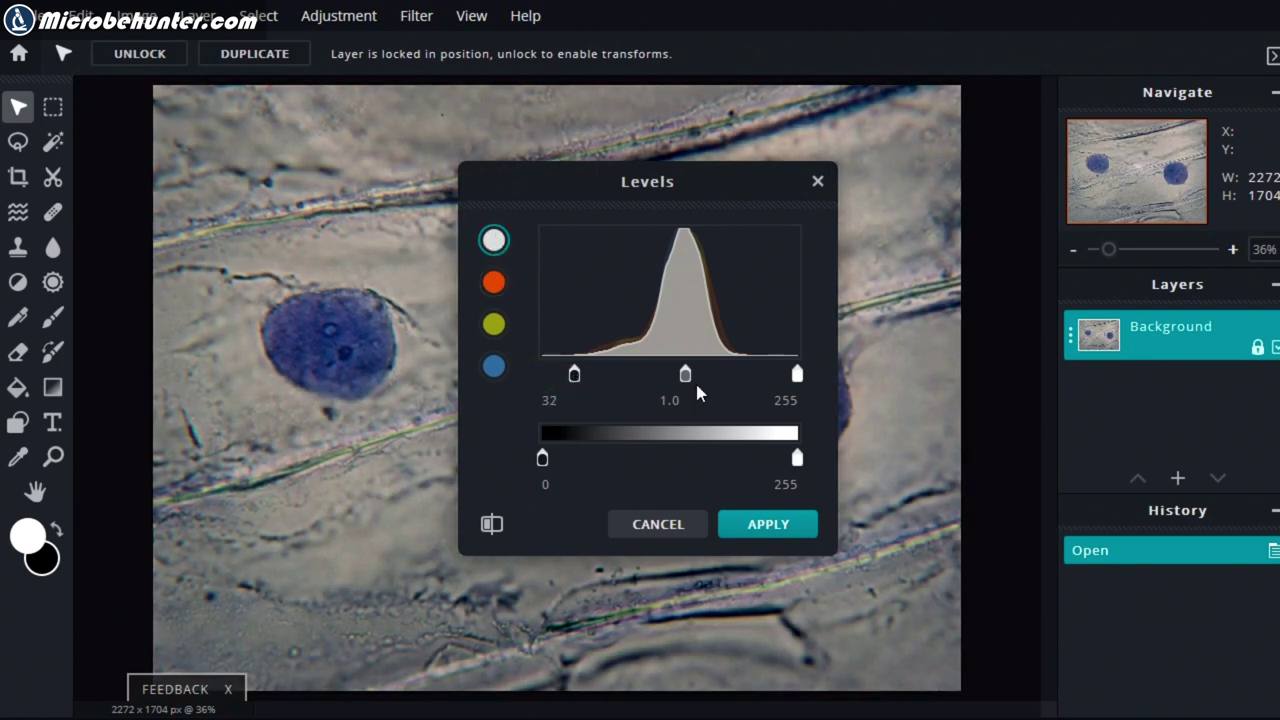
{"action": "left_click_drag", "start_coordinate": [795, 373], "coordinate": [672, 383]}
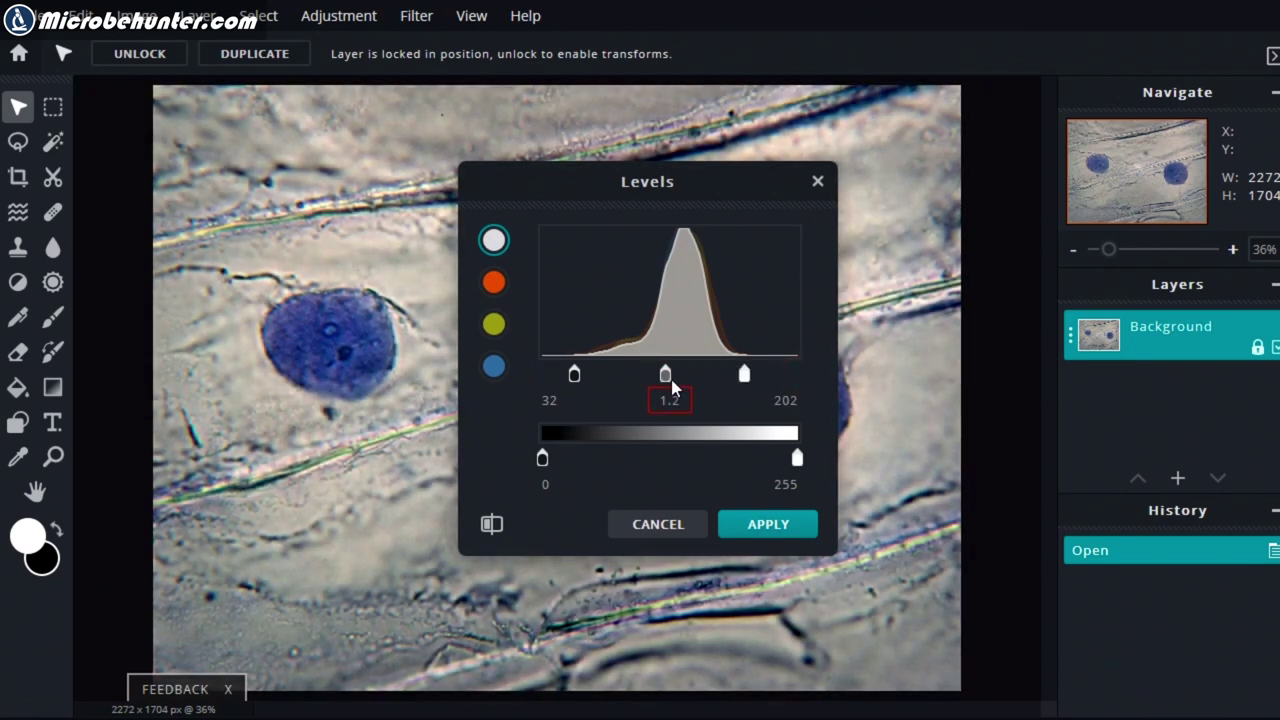
{"action": "left_click", "coordinate": [766, 526]}
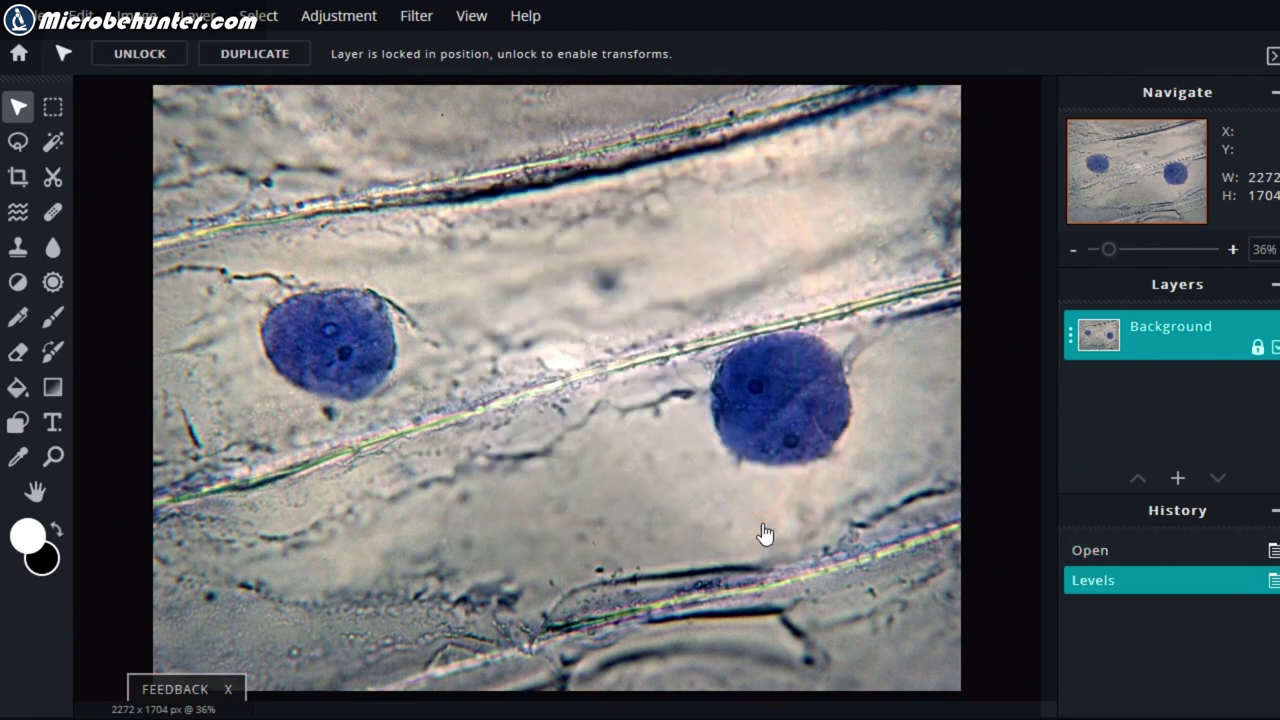
In a second Levels adjustment, shift the blue, yellow-green and red channel black points
{"action": "left_click", "coordinate": [330, 20]}
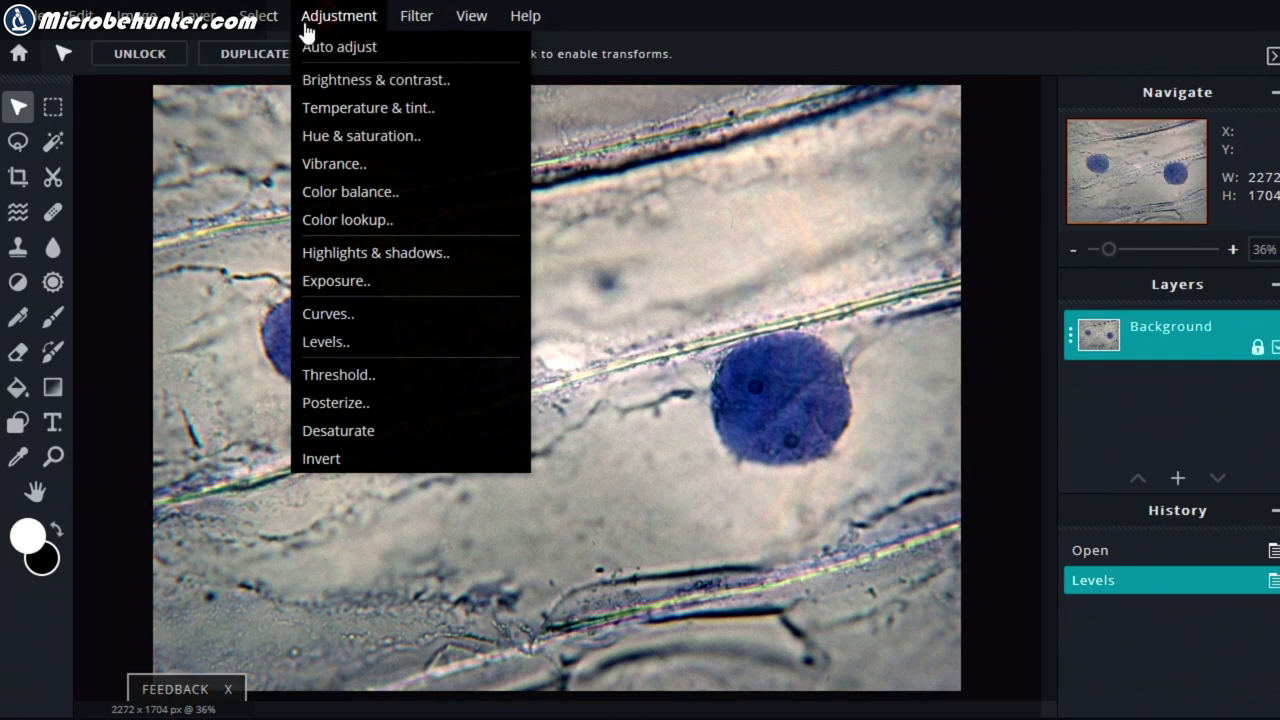
{"action": "left_click", "coordinate": [377, 342]}
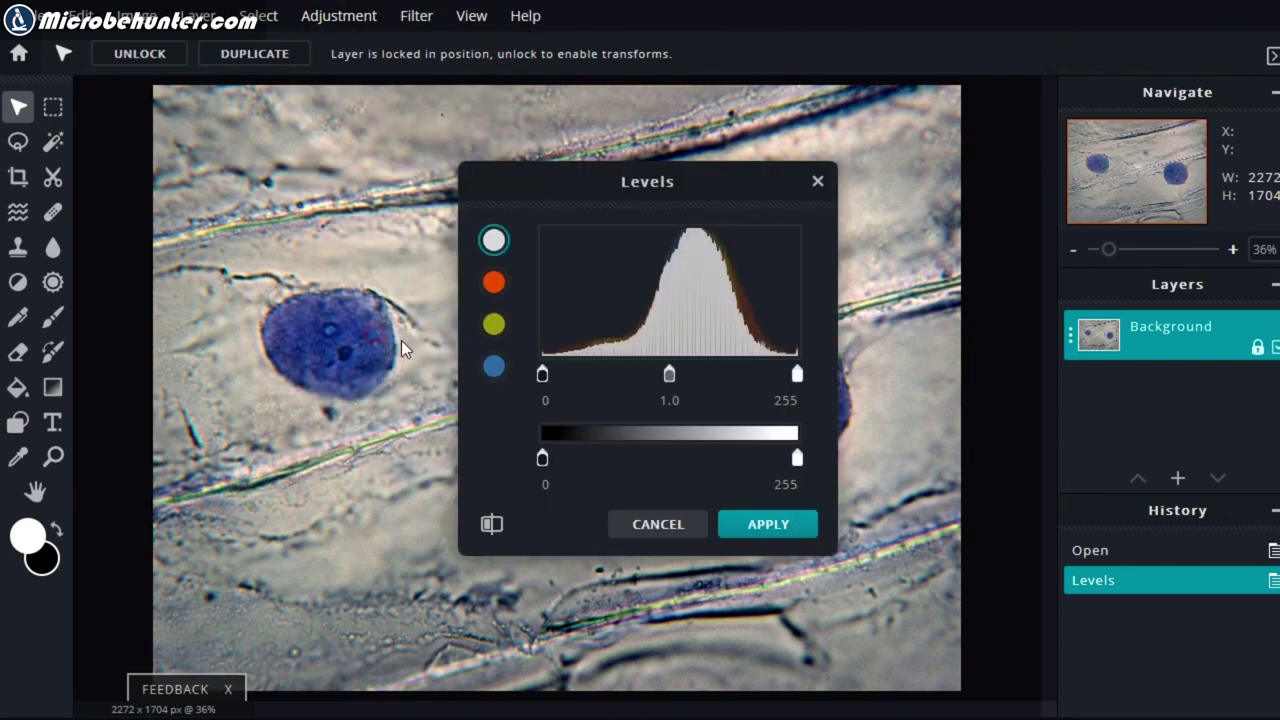
{"action": "left_click", "coordinate": [495, 366]}
{"action": "left_click_drag", "start_coordinate": [543, 375], "coordinate": [634, 391]}
{"action": "left_click", "coordinate": [494, 326]}
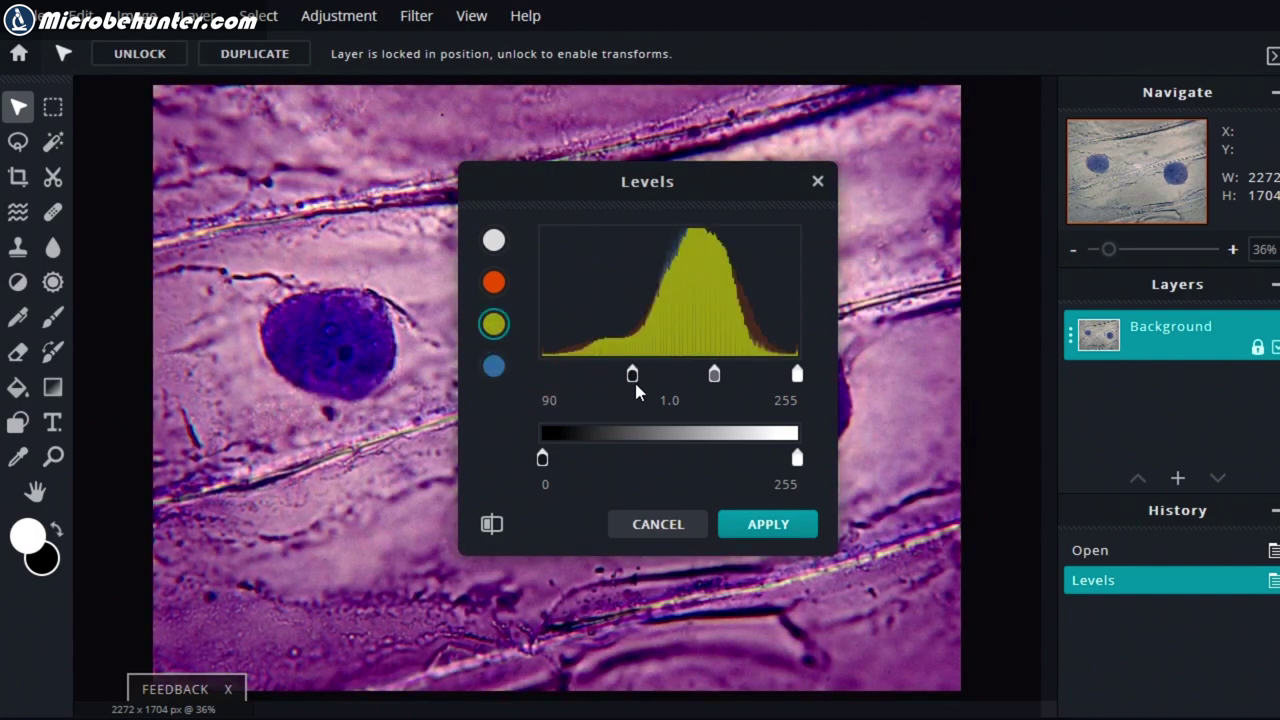
{"action": "left_click_drag", "start_coordinate": [636, 390], "coordinate": [538, 388]}
{"action": "left_click", "coordinate": [494, 284]}
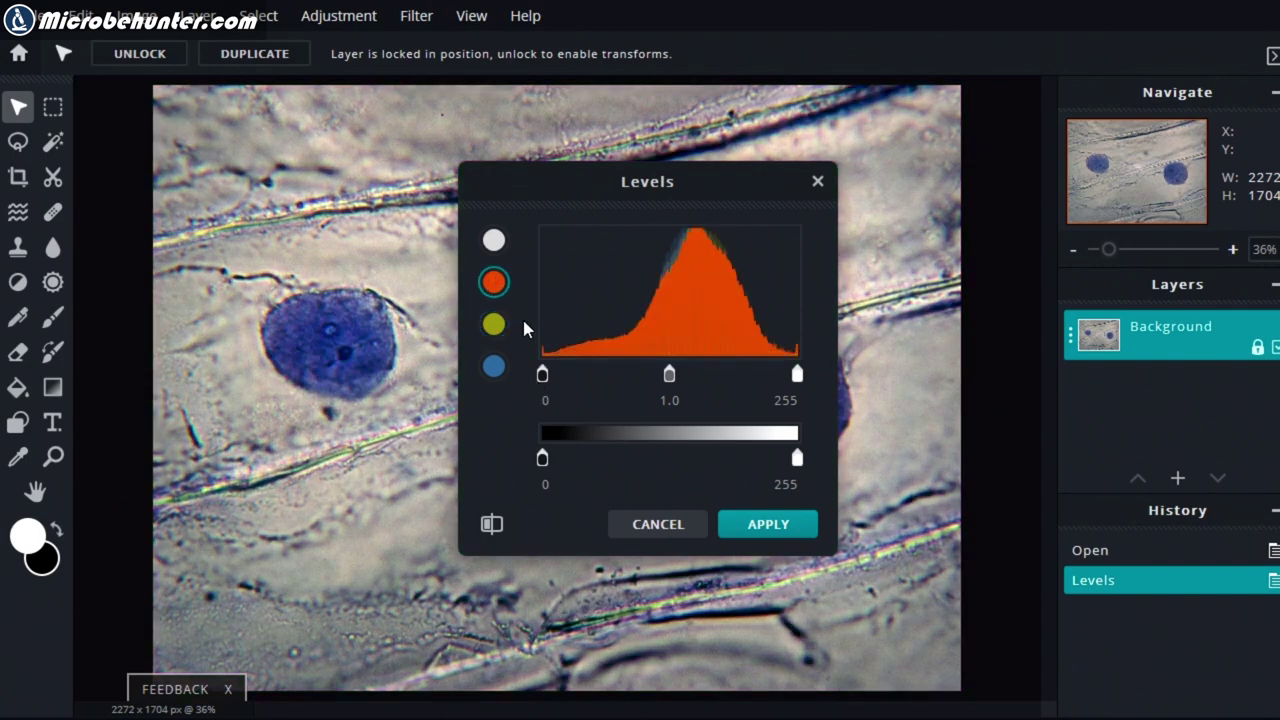
{"action": "left_click_drag", "start_coordinate": [542, 375], "coordinate": [514, 376]}
Set the RGB white input to 242, nudge the midtone gamma, and apply the Levels
{"action": "left_click", "coordinate": [494, 241]}
{"action": "mouse_move", "coordinate": [800, 383]}
{"action": "left_mouse_down"}
{"action": "mouse_move", "coordinate": [771, 377]}
{"action": "mouse_move", "coordinate": [783, 380]}
{"action": "left_mouse_up"}
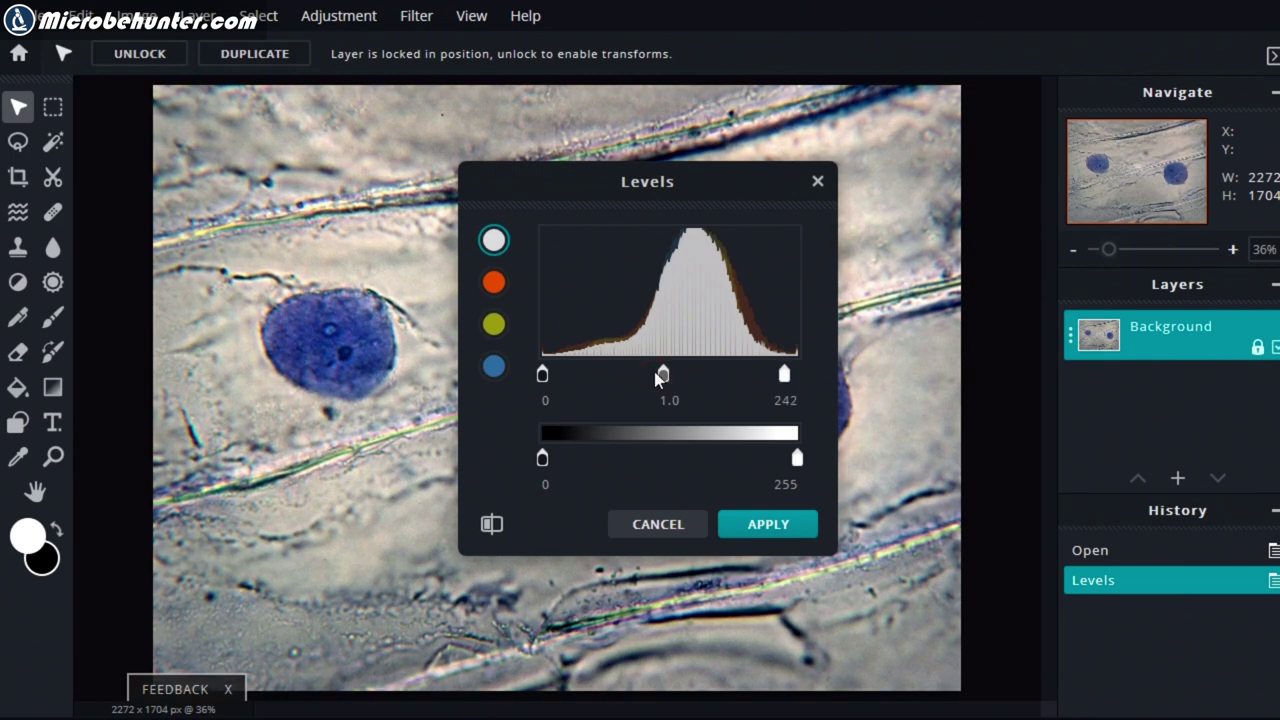
{"action": "left_click_drag", "start_coordinate": [663, 375], "coordinate": [667, 388]}
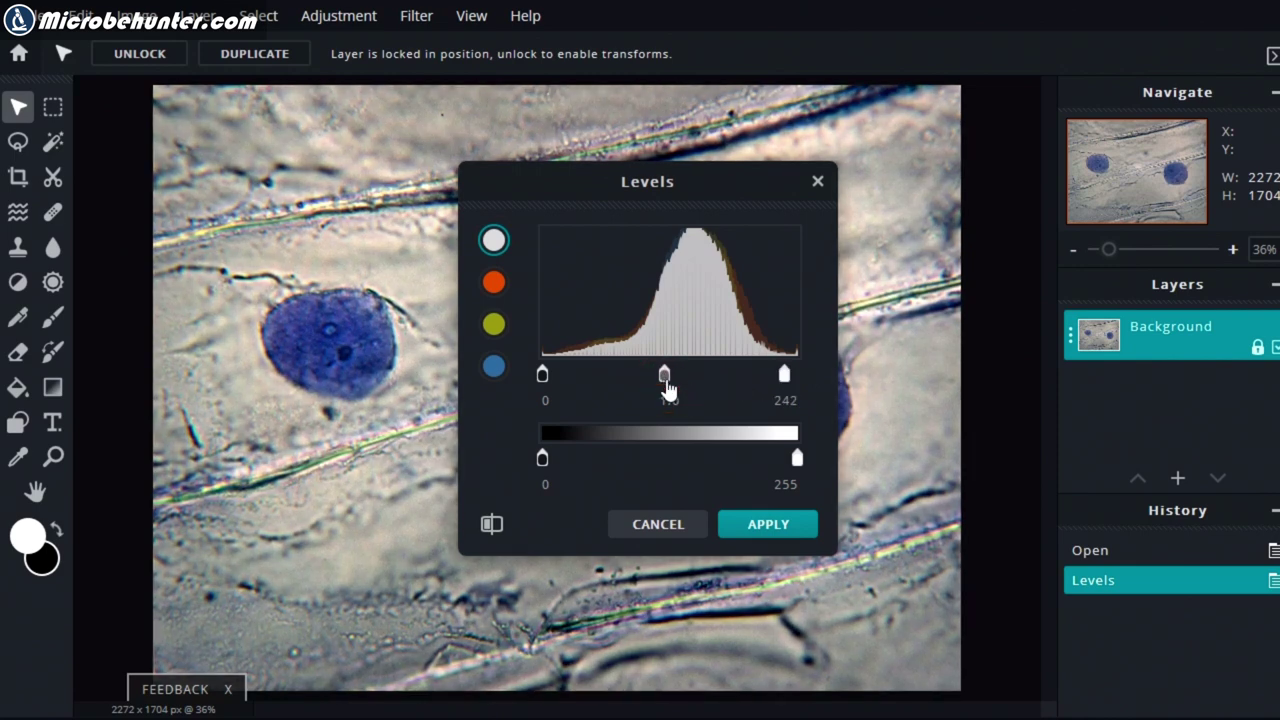
{"action": "left_click", "coordinate": [764, 524]}
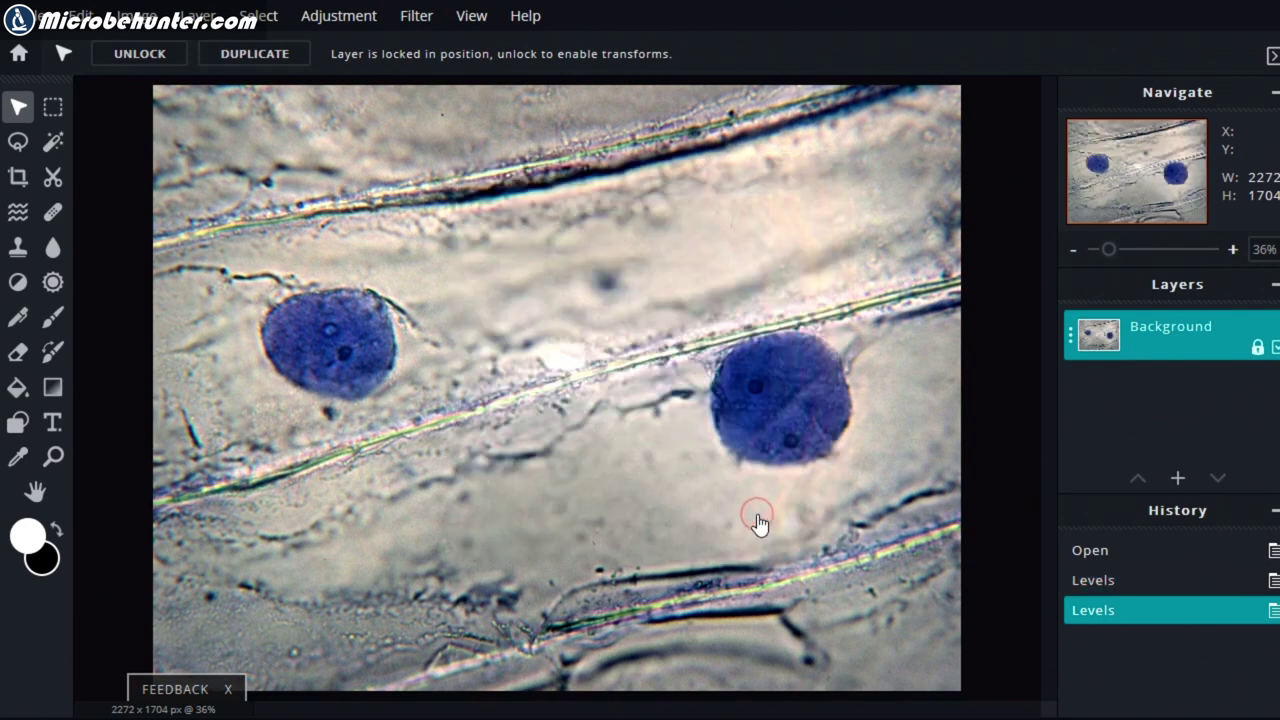
Rename the save file to DSCN2437_edited and set JPEG quality to 100%
{"action": "left_click", "coordinate": [45, 22]}
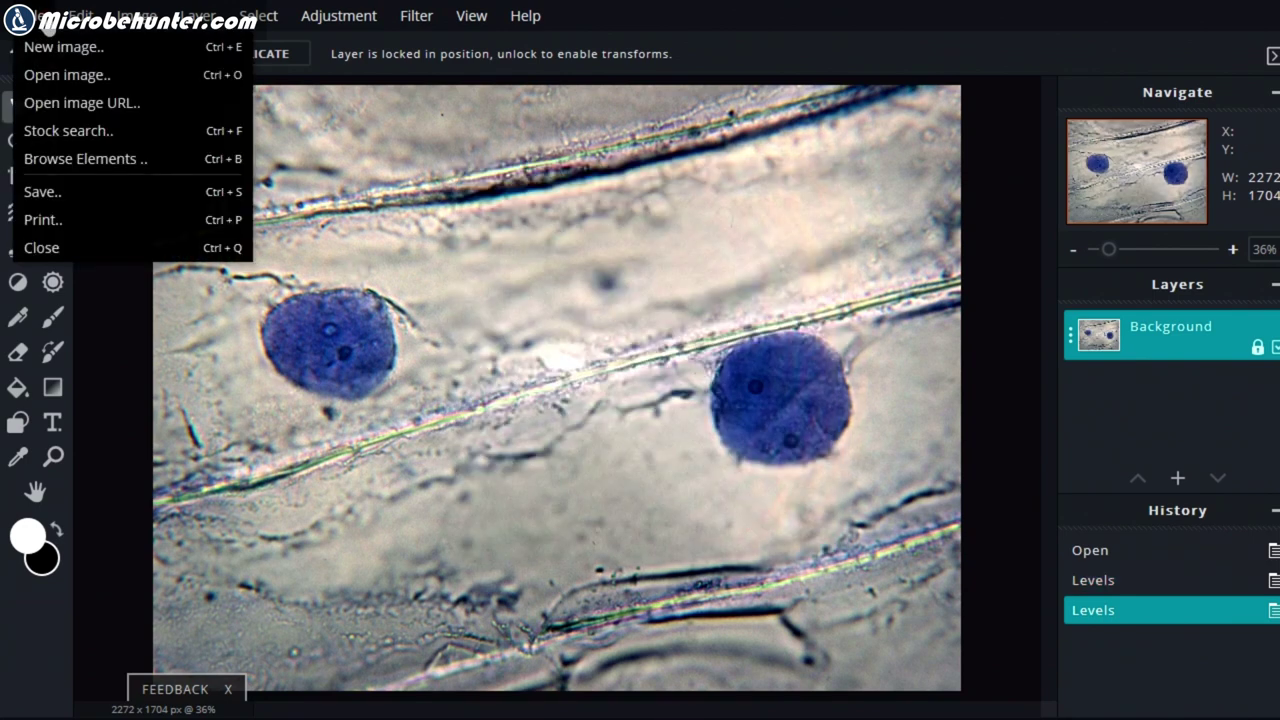
{"action": "left_click", "coordinate": [100, 197]}
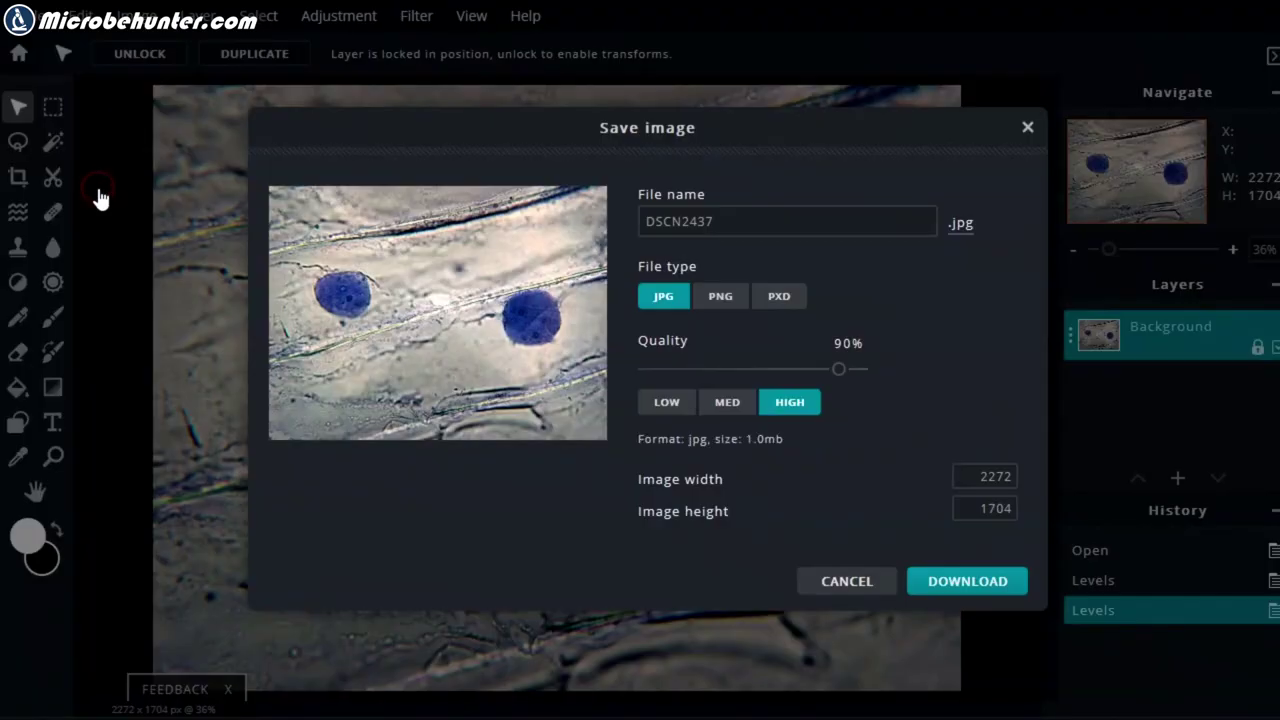
{"action": "left_click", "coordinate": [717, 221]}
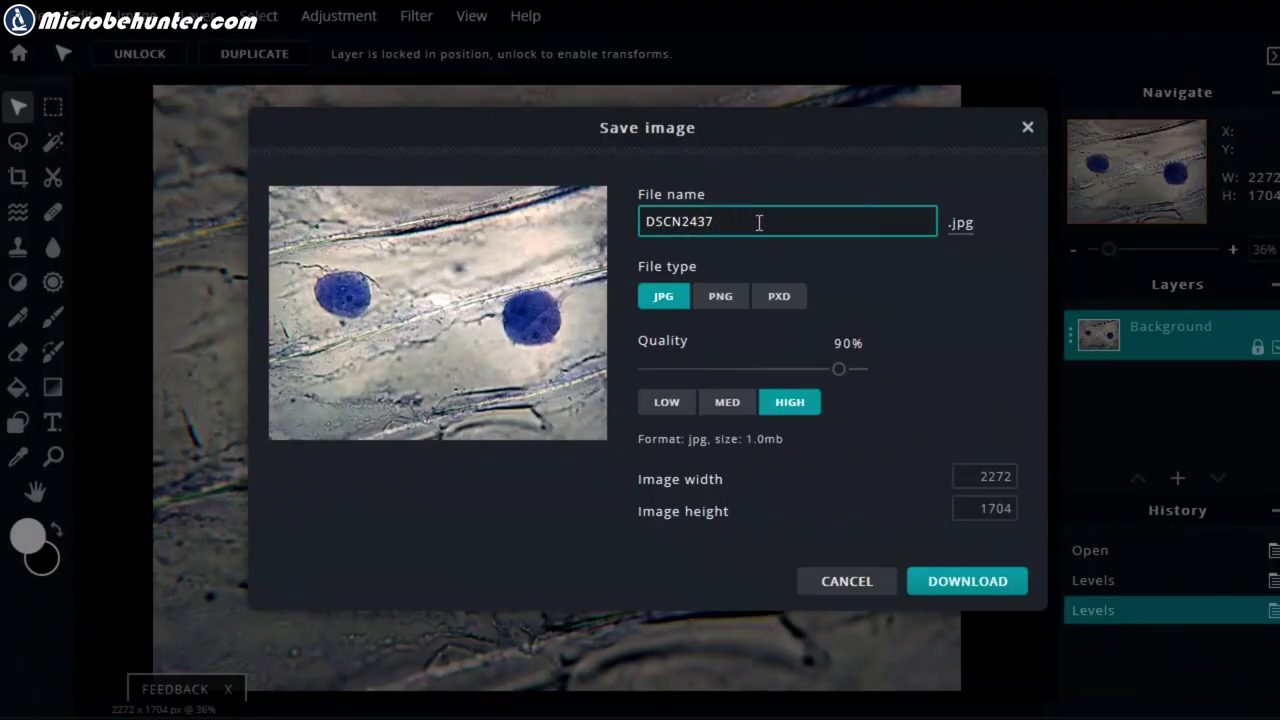
{"action": "type", "text": "_edited"}
{"action": "left_click_drag", "start_coordinate": [834, 370], "coordinate": [877, 374]}
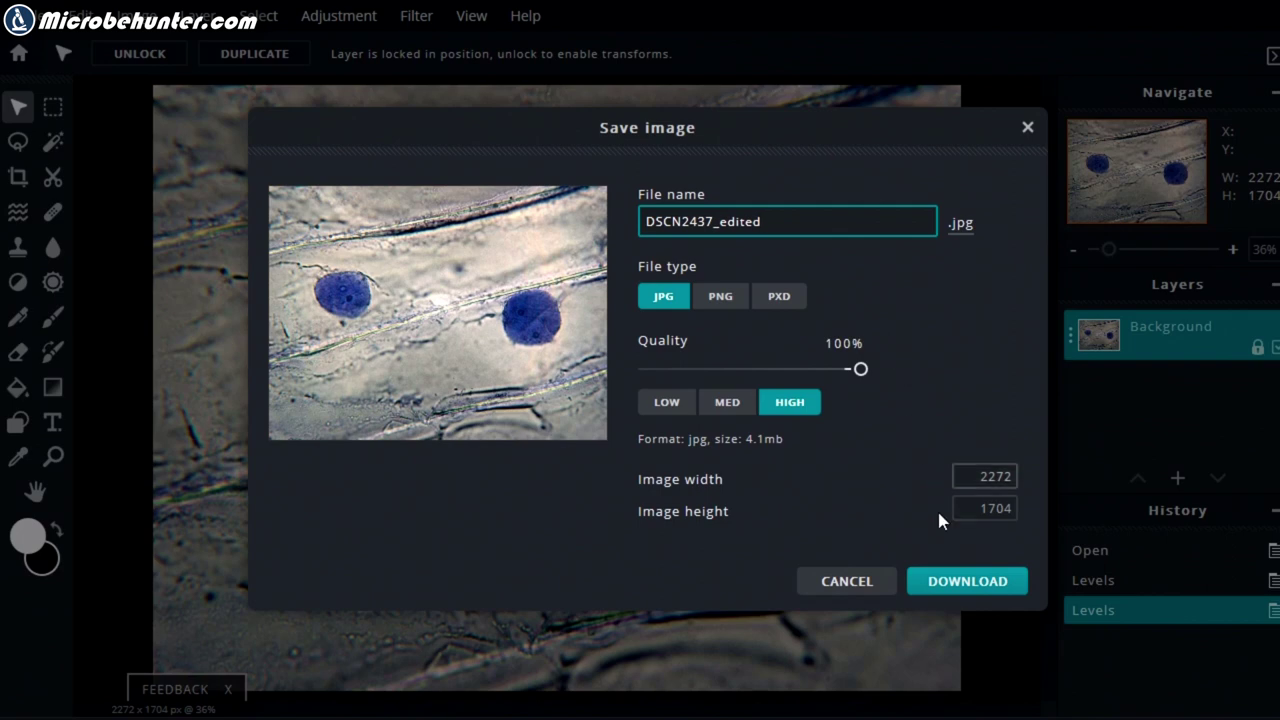
Download the JPEG and save it to disk through Firefox's download prompt
{"action": "left_click", "coordinate": [960, 590]}
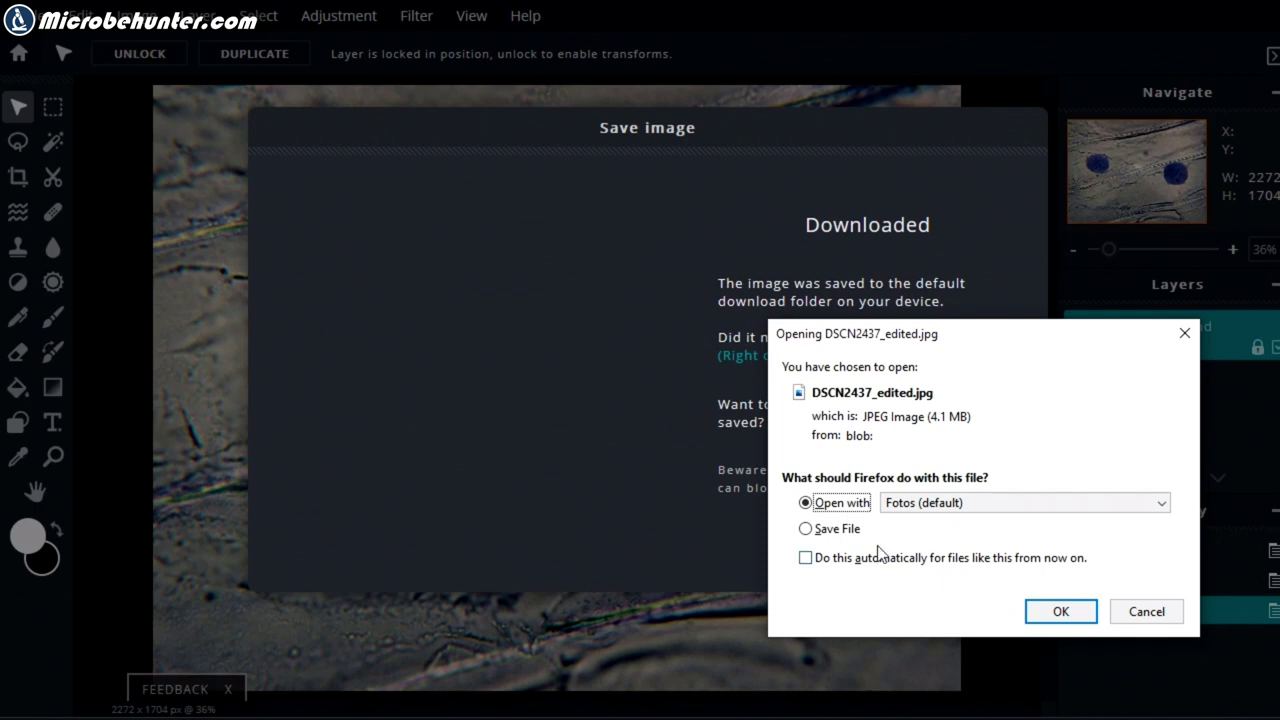
{"action": "left_click", "coordinate": [822, 528]}
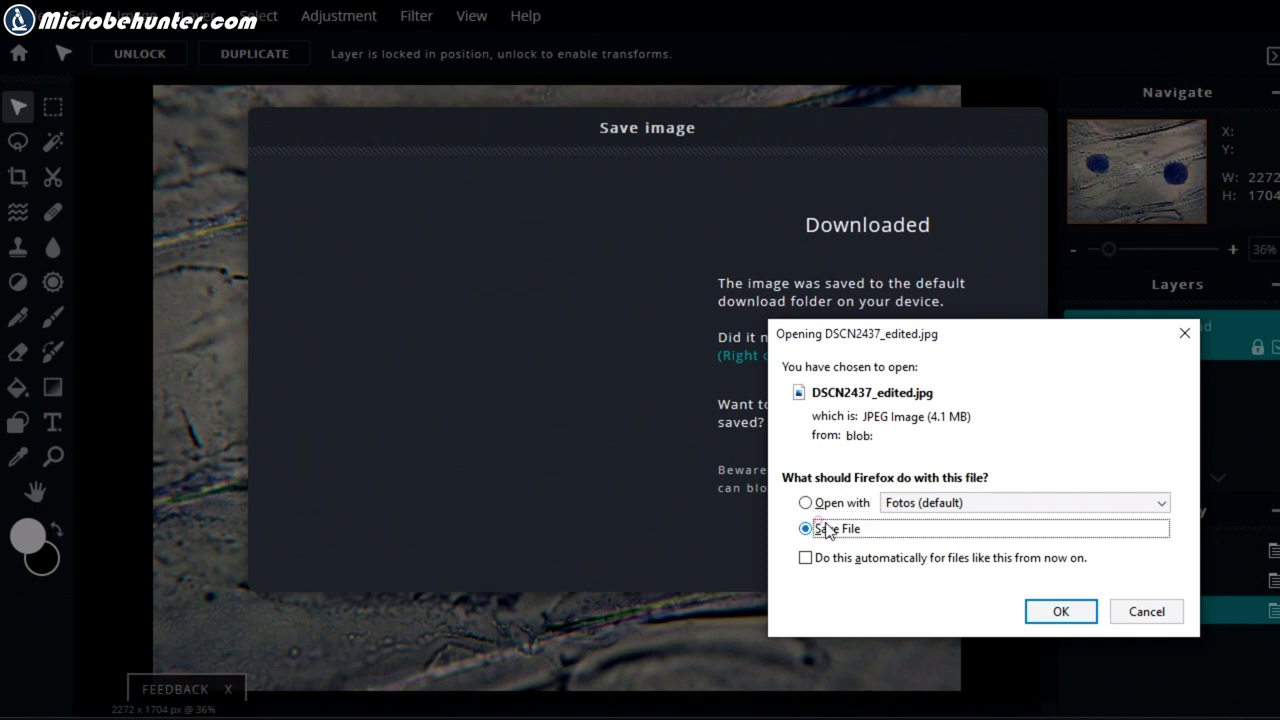
{"action": "left_click", "coordinate": [1061, 612]}
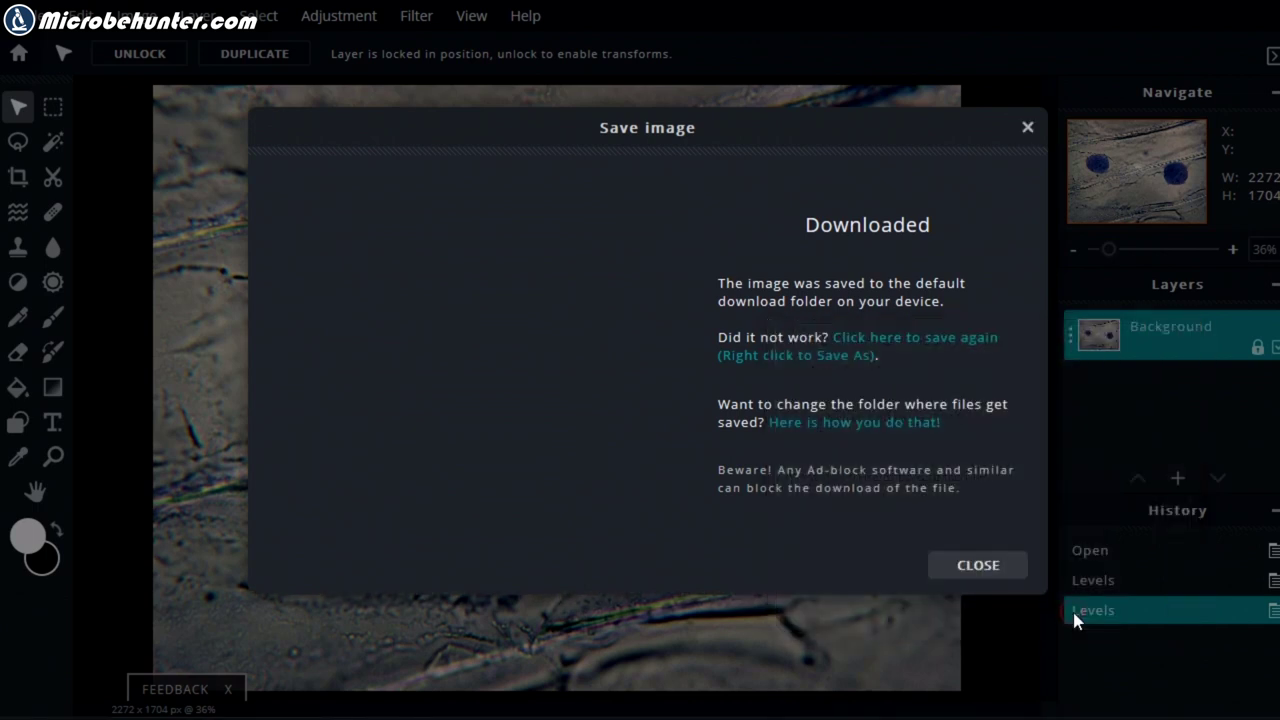